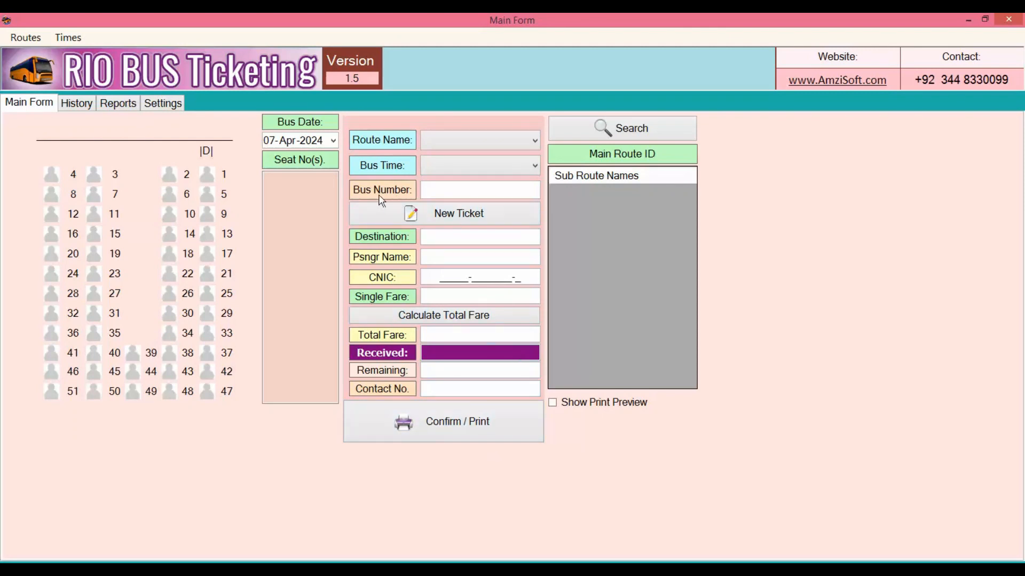
# Step: Add the route 'Lahore to FortAbbas' with description 'abc' and select the new row
pyautogui.click(20, 39)
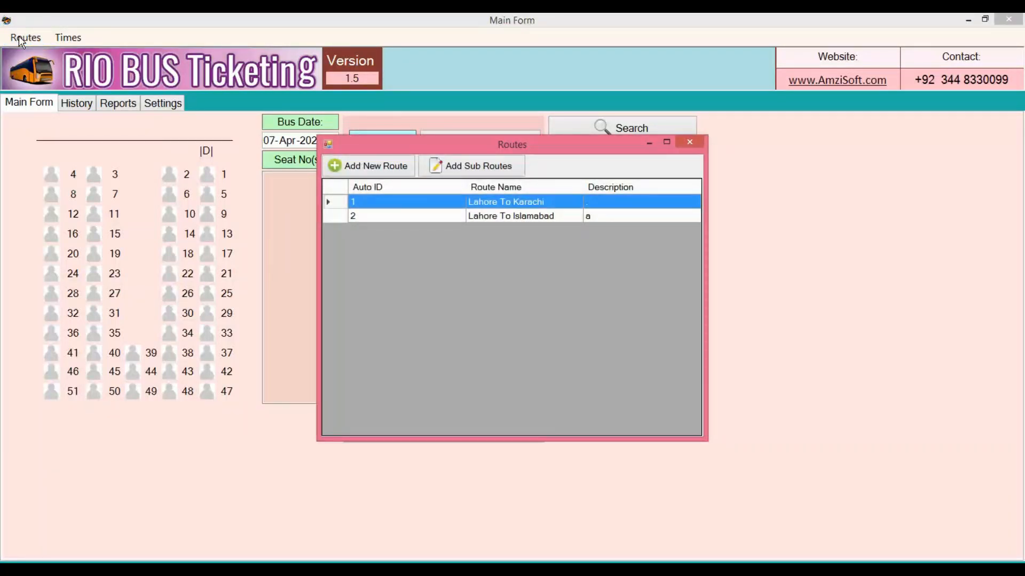
pyautogui.click(383, 176)
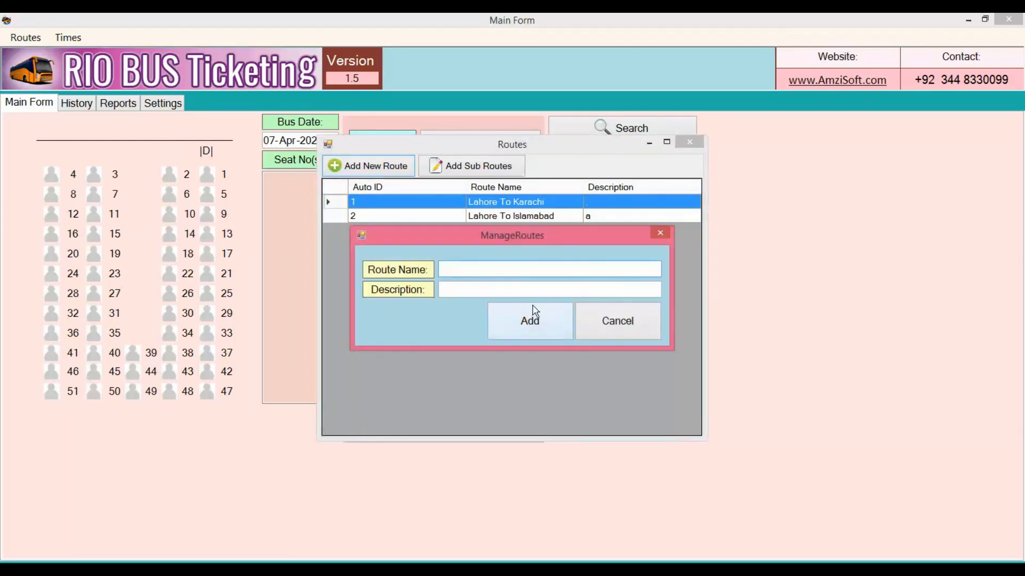
pyautogui.write('A')
pyautogui.press('BackSpace')
pyautogui.write('Lahore to FortAbbas')
pyautogui.press('Tab')
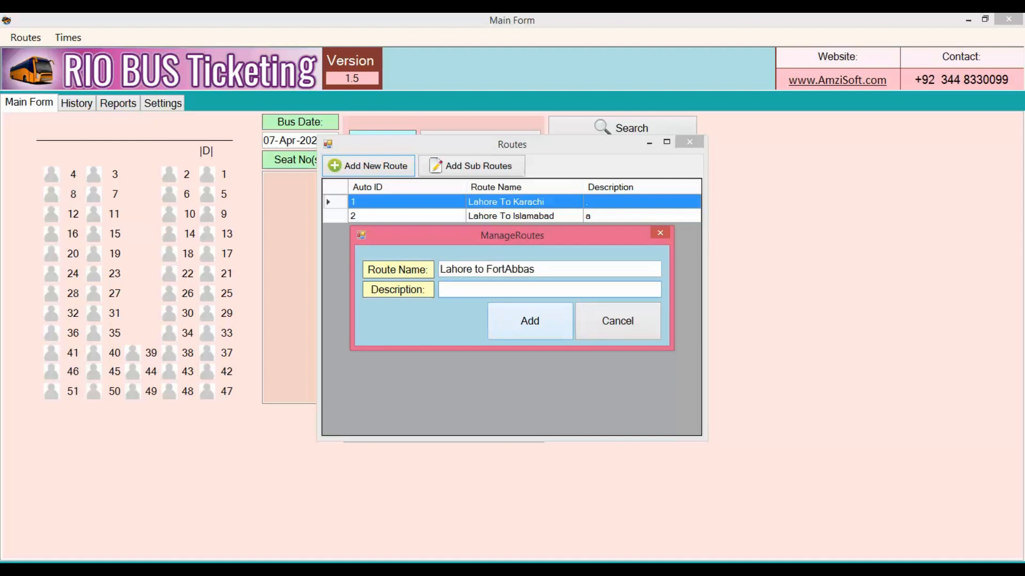
pyautogui.write('abc')
pyautogui.click(557, 332)
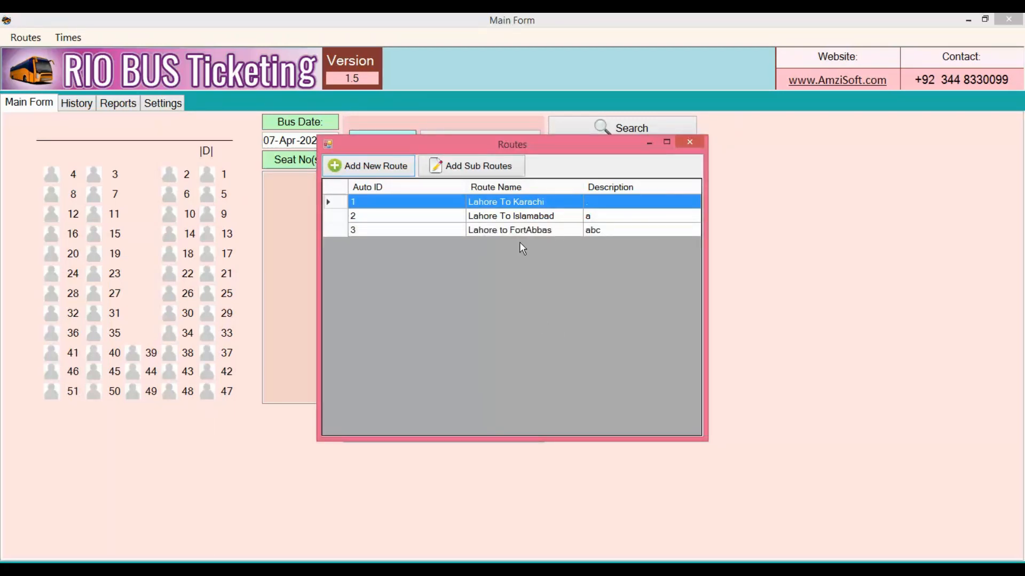
pyautogui.click(526, 233)
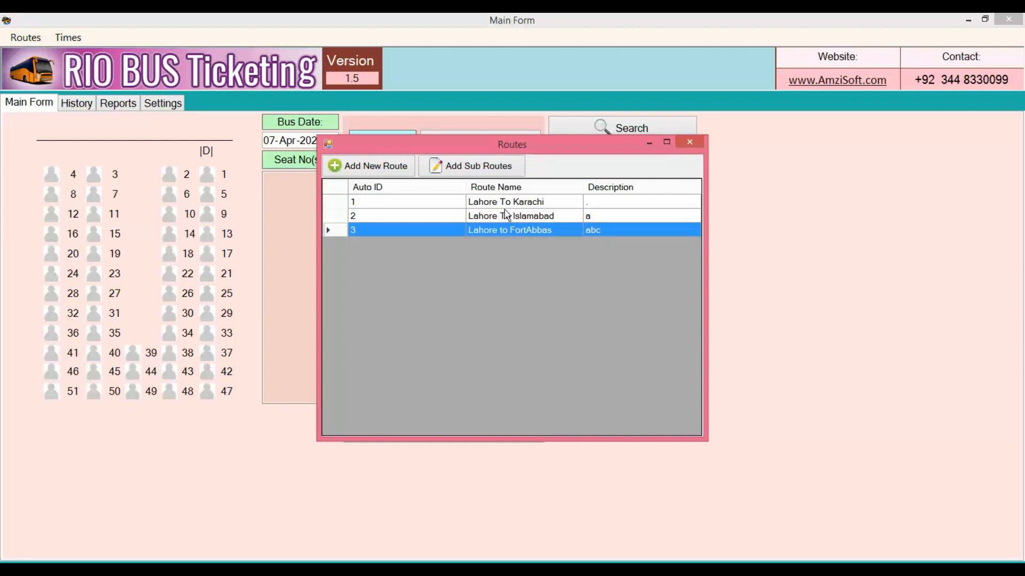
# Step: Save Sahiwal, Arifwala, Bahawalnagar and Chishitian as sub routes of Lahore to FortAbbas
pyautogui.click(471, 170)
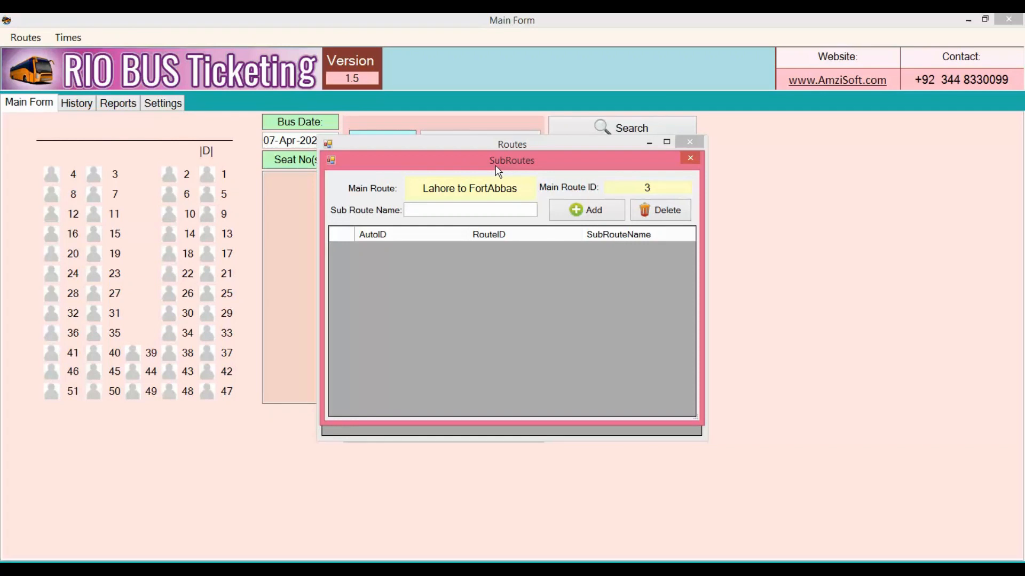
pyautogui.click(458, 208)
pyautogui.write('Sahiwal')
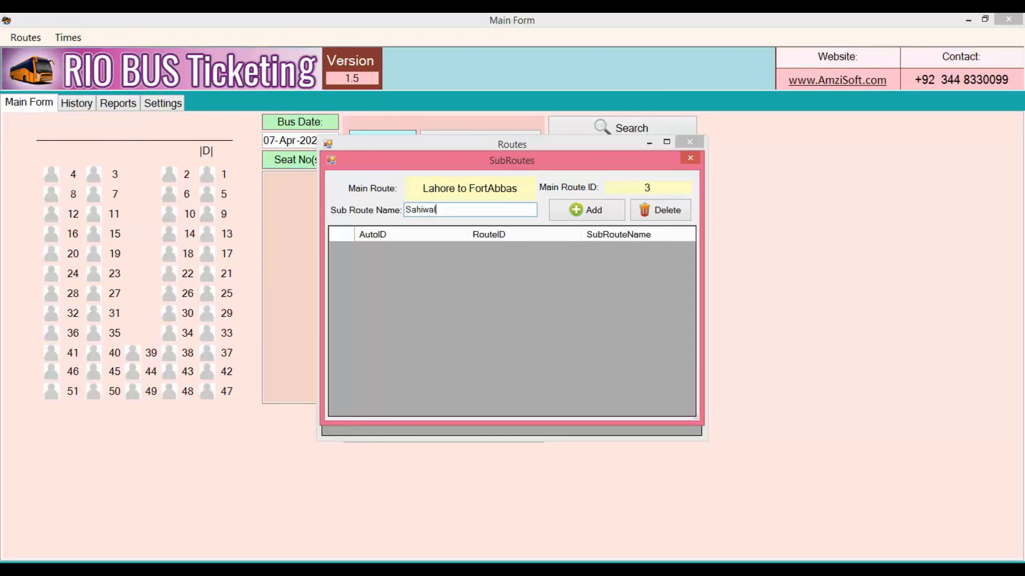
pyautogui.click(561, 220)
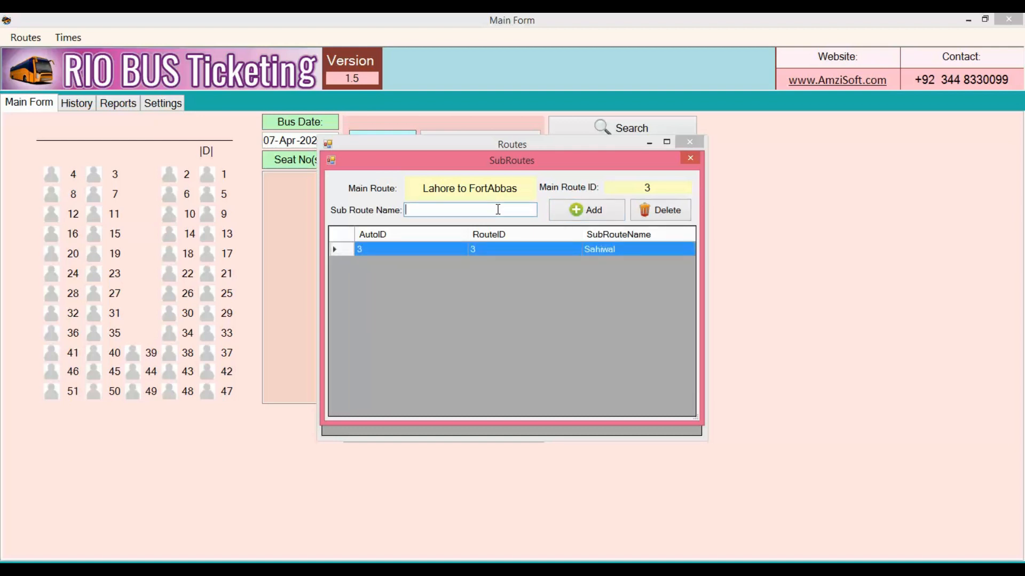
pyautogui.write('Arifwala')
pyautogui.click(563, 211)
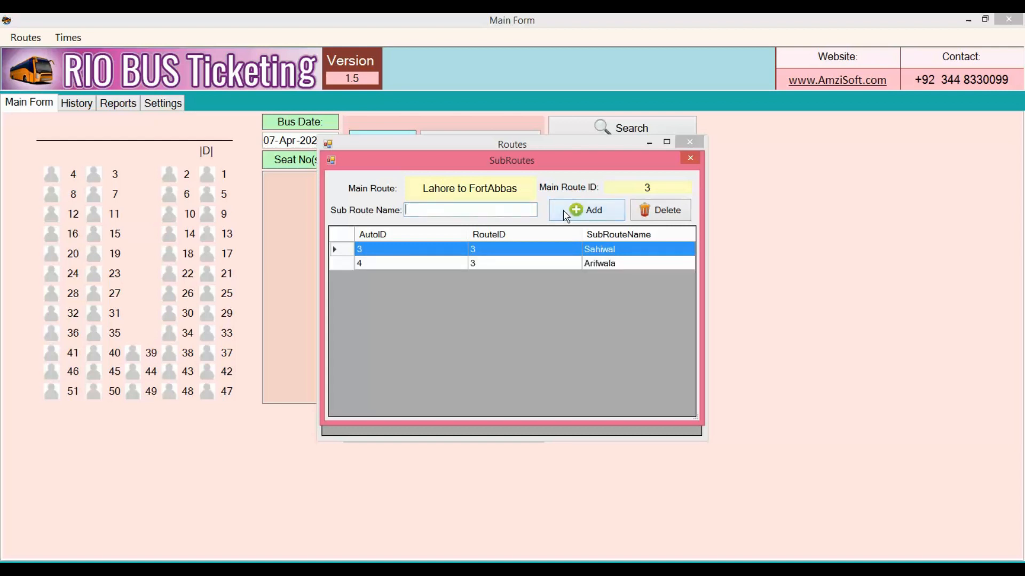
pyautogui.write('Bahawalnagar')
pyautogui.click(602, 220)
pyautogui.write('Chishi')
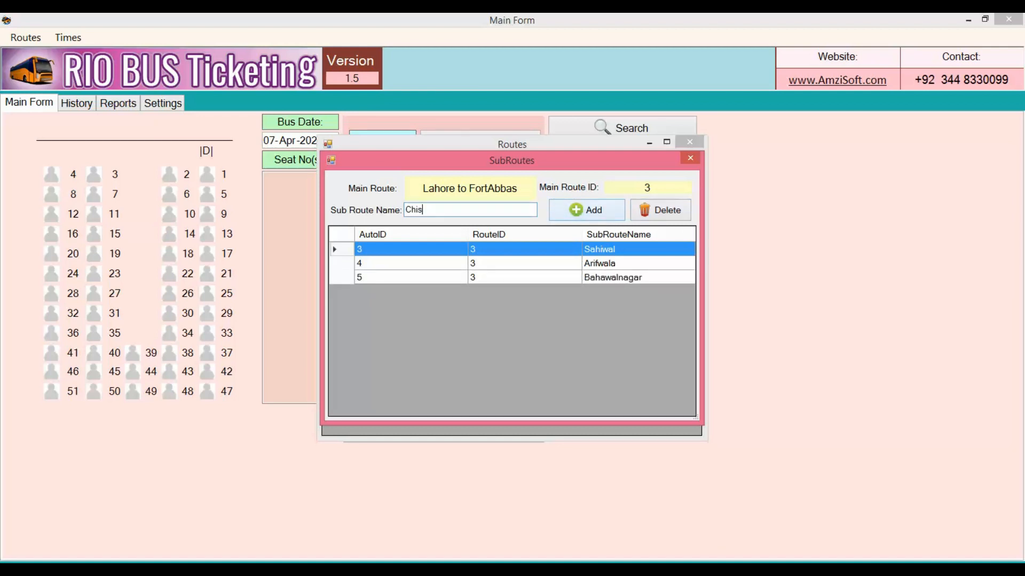
pyautogui.write('tian')
pyautogui.click(607, 216)
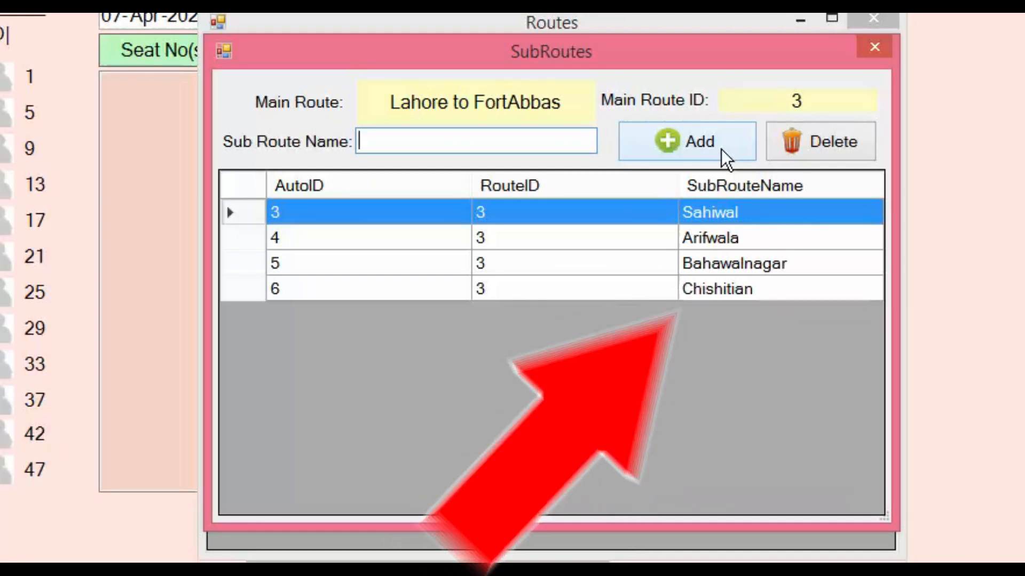
pyautogui.click(745, 245)
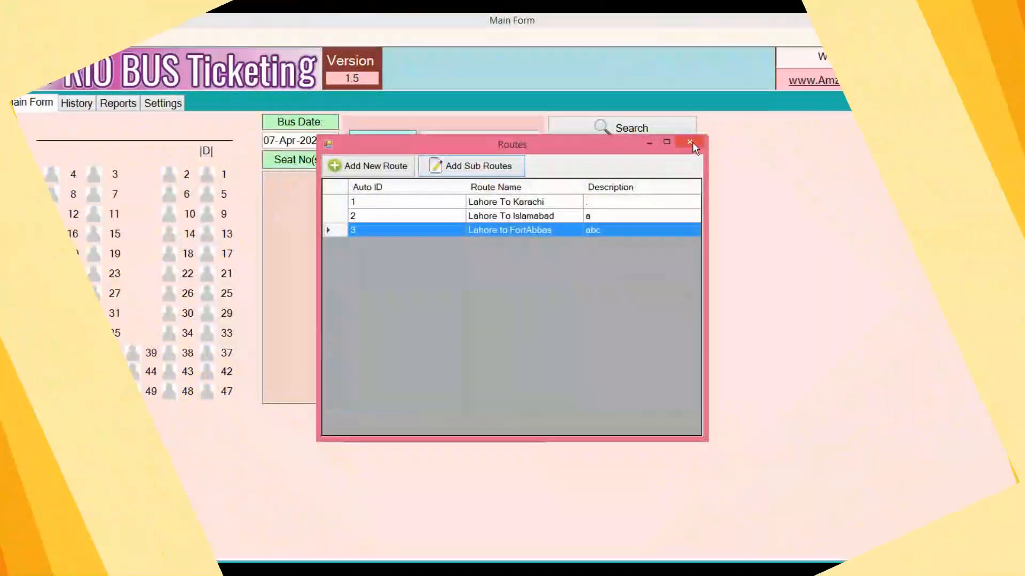
# Step: Close the Routes windows and start a new Times entry for the Lahore to FortAbbas route
pyautogui.click(689, 142)
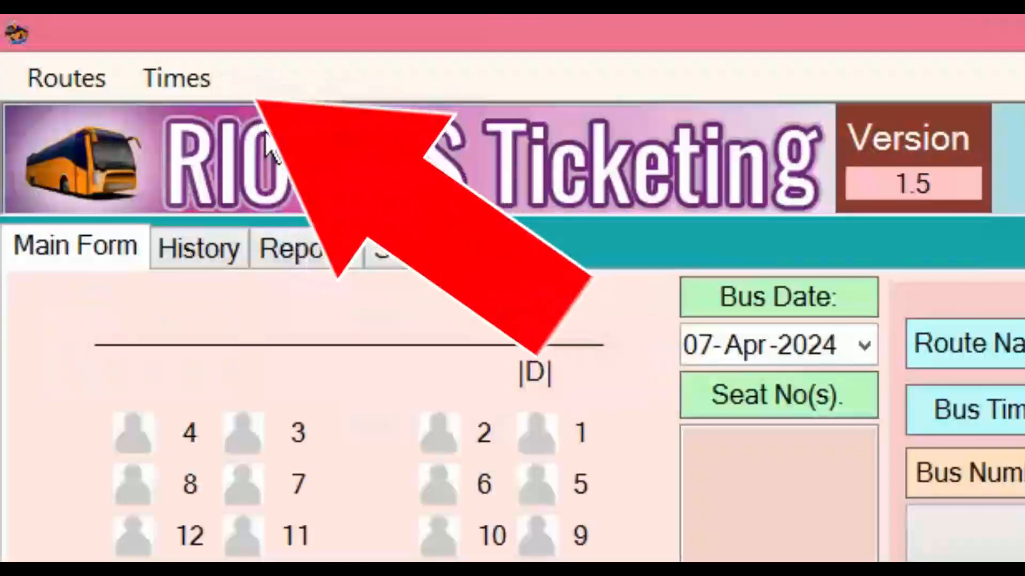
pyautogui.click(214, 90)
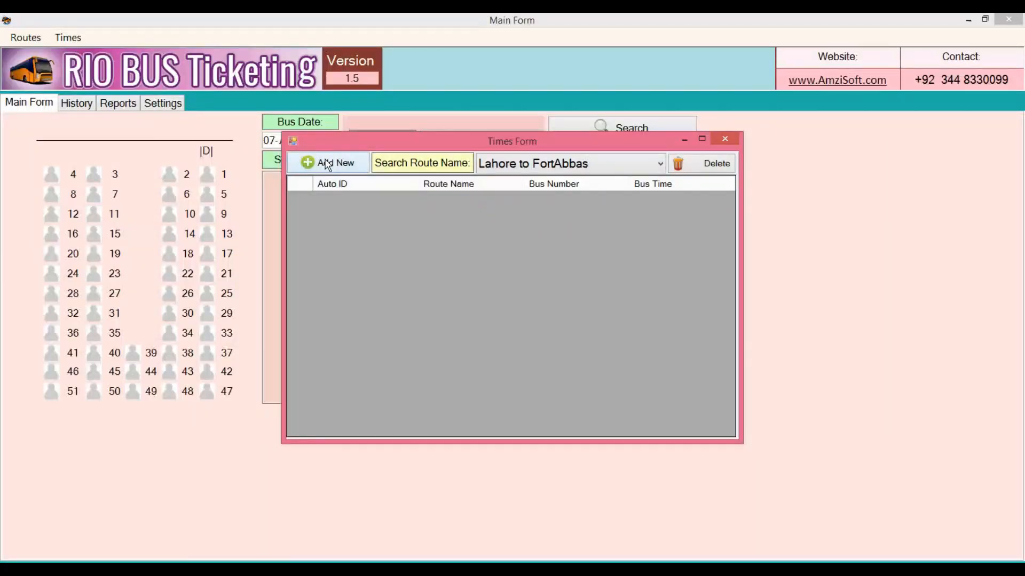
pyautogui.click(327, 162)
pyautogui.click(635, 260)
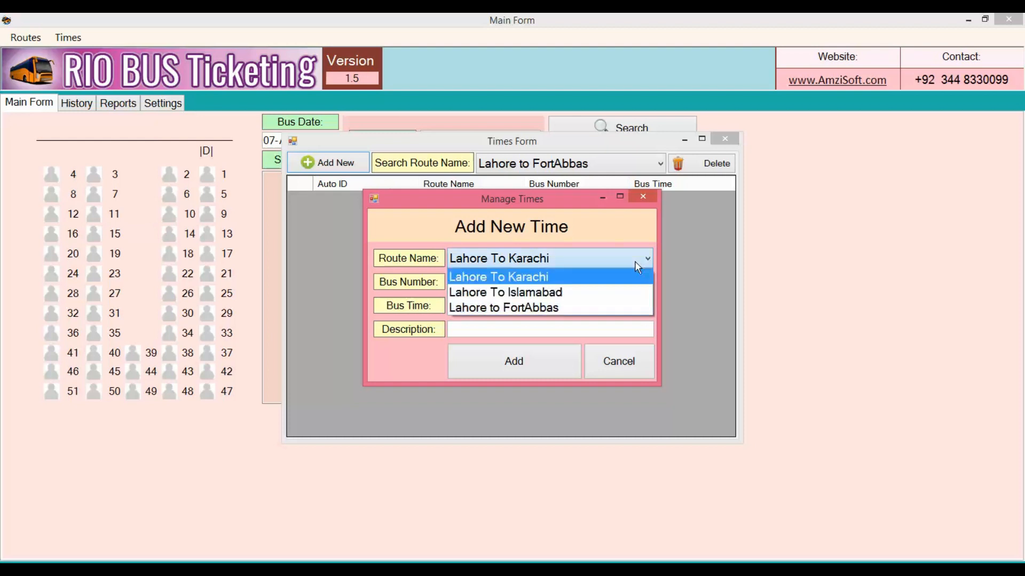
pyautogui.click(573, 308)
pyautogui.click(541, 282)
# Step: Enter bus PLA-980 departing at 07:00 AM with description '..' and save it
pyautogui.write('PLA-')
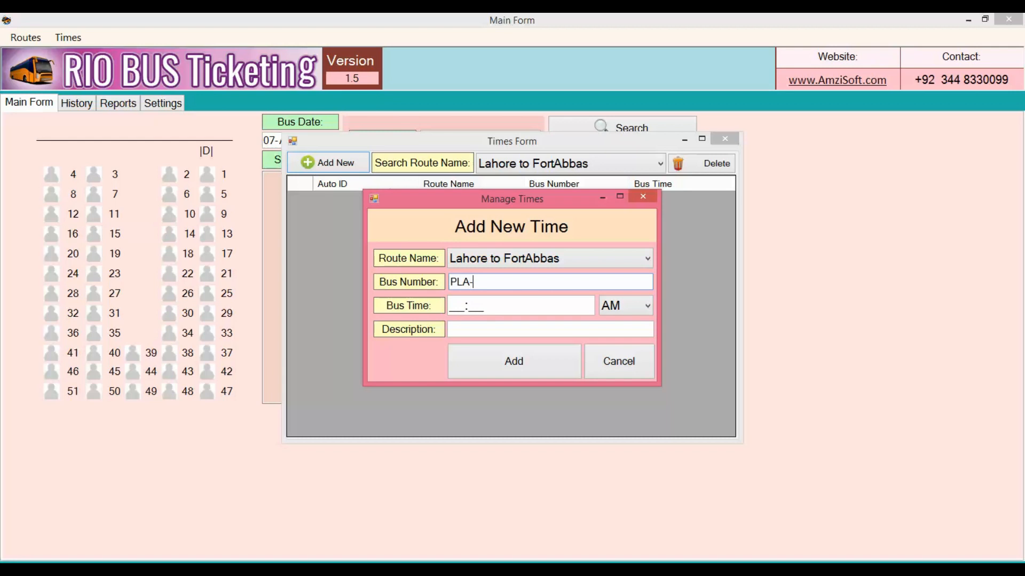
pyautogui.write('980')
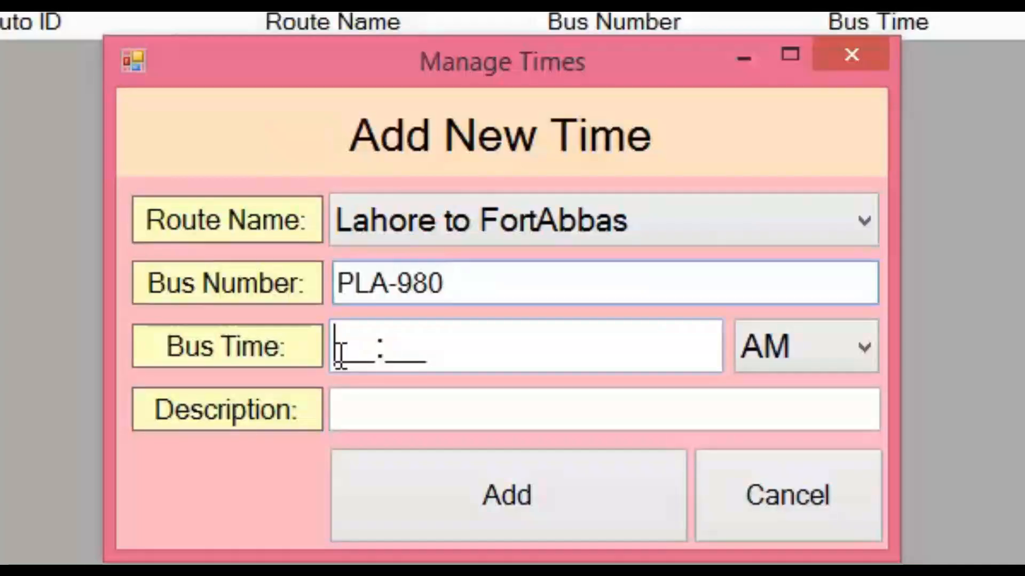
pyautogui.click(457, 308)
pyautogui.write('07:00')
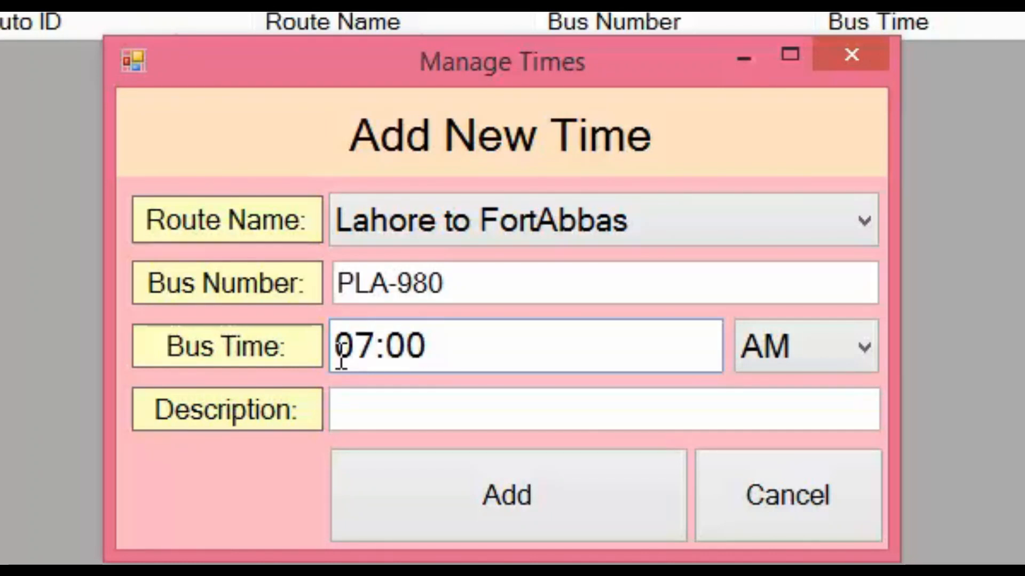
pyautogui.click(446, 408)
pyautogui.write('..')
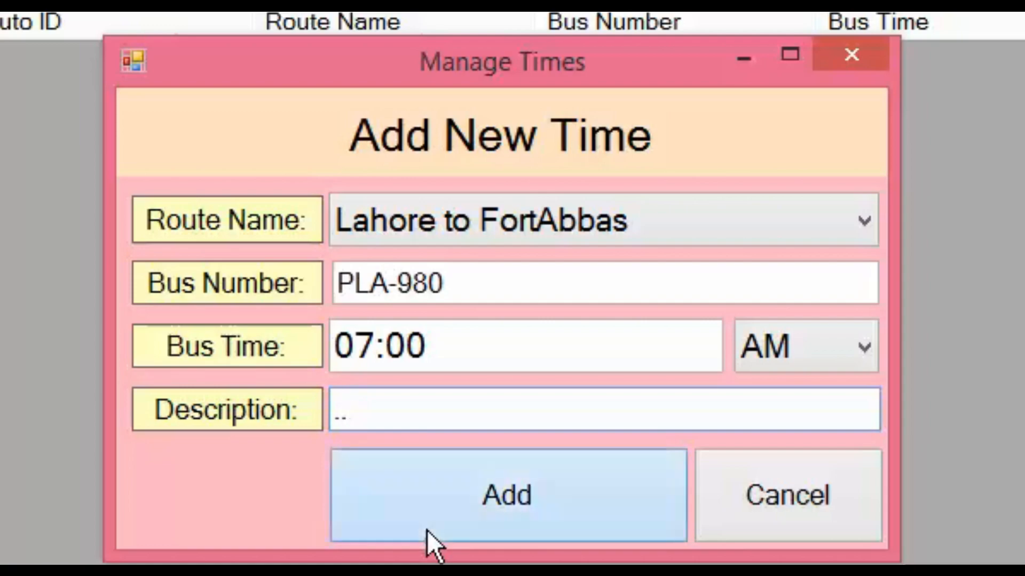
pyautogui.click(427, 530)
pyautogui.click(518, 343)
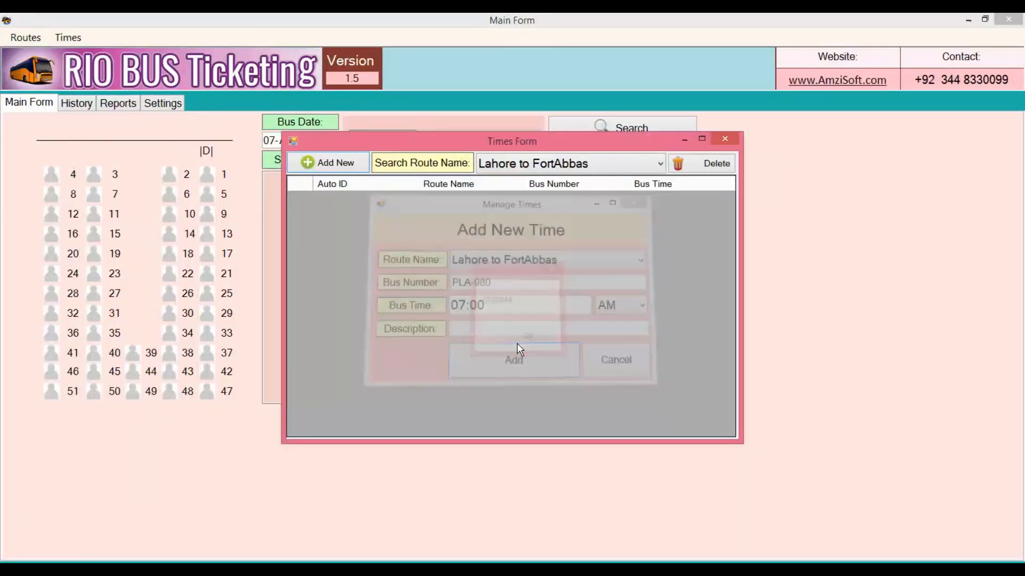
# Step: Add a Lahore to FortAbbas time for bus UJL-678 at 03:00 PM and confirm it
pyautogui.click(342, 167)
pyautogui.click(565, 260)
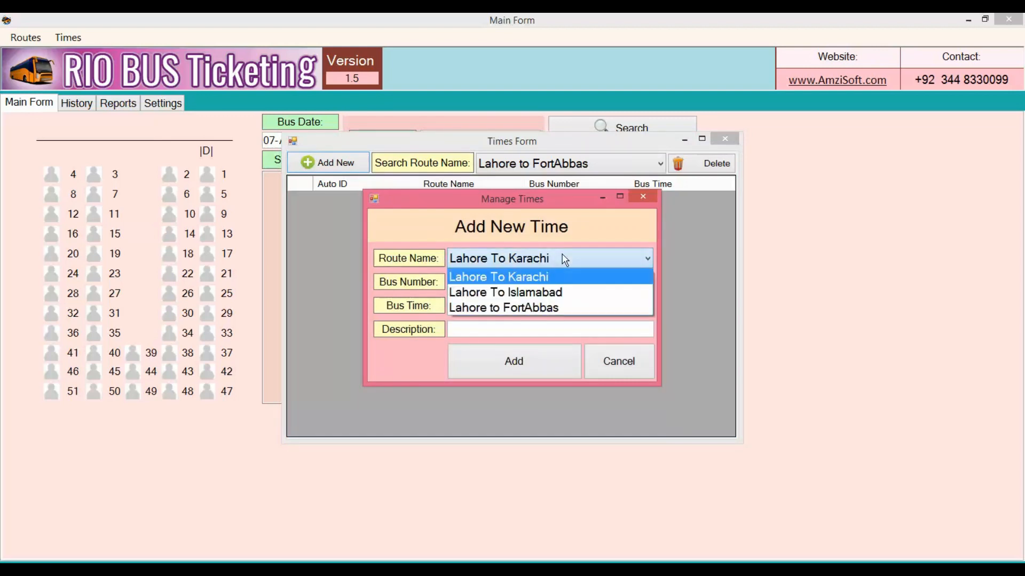
pyautogui.click(552, 307)
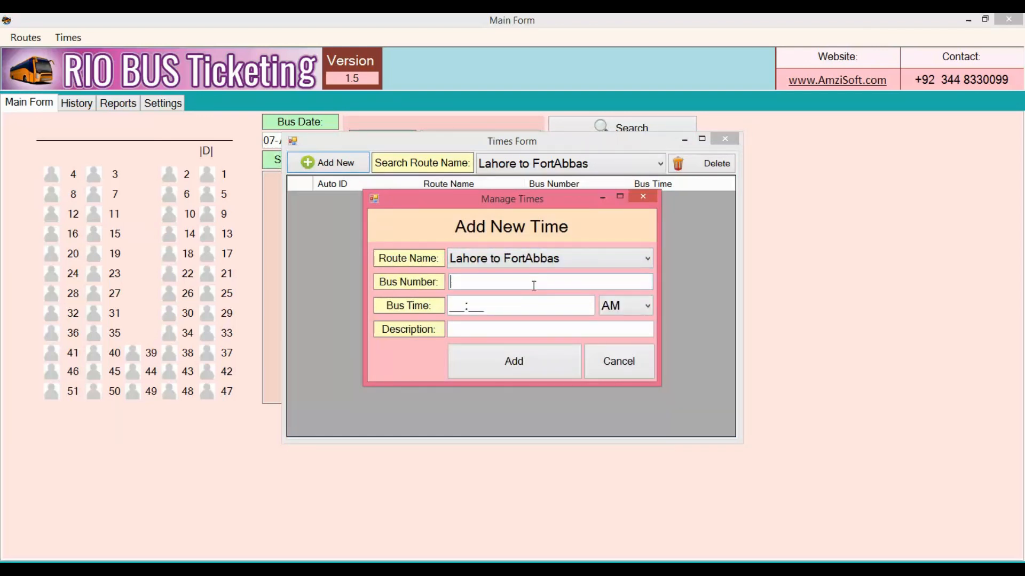
pyautogui.write('UJL')
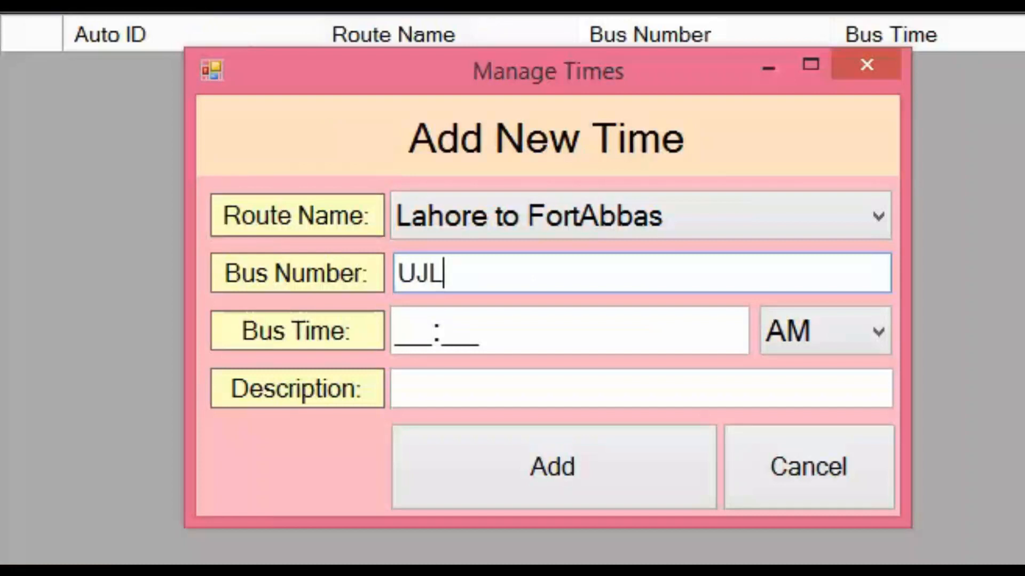
pyautogui.write('-678')
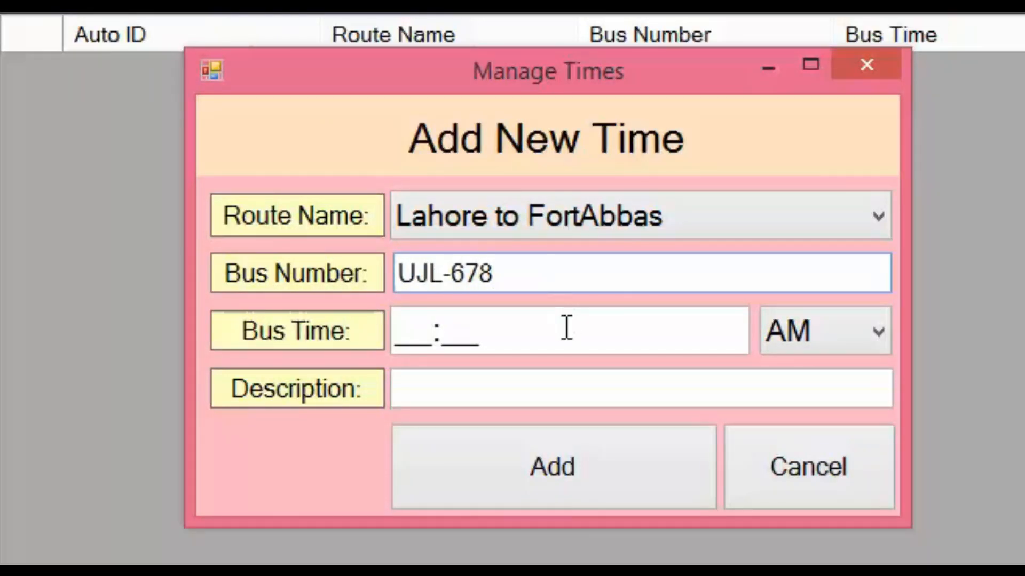
pyautogui.click(404, 340)
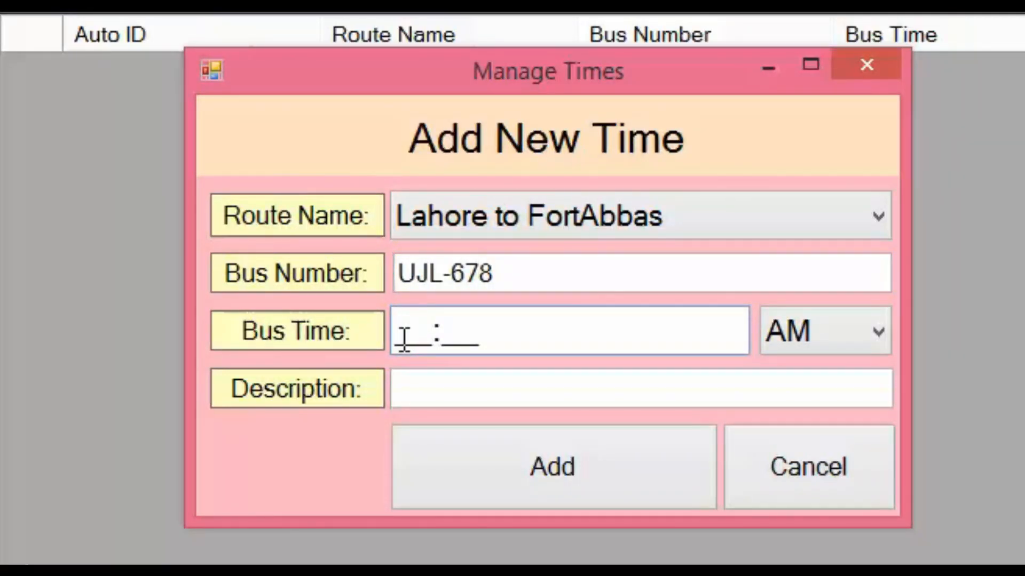
pyautogui.write('0300')
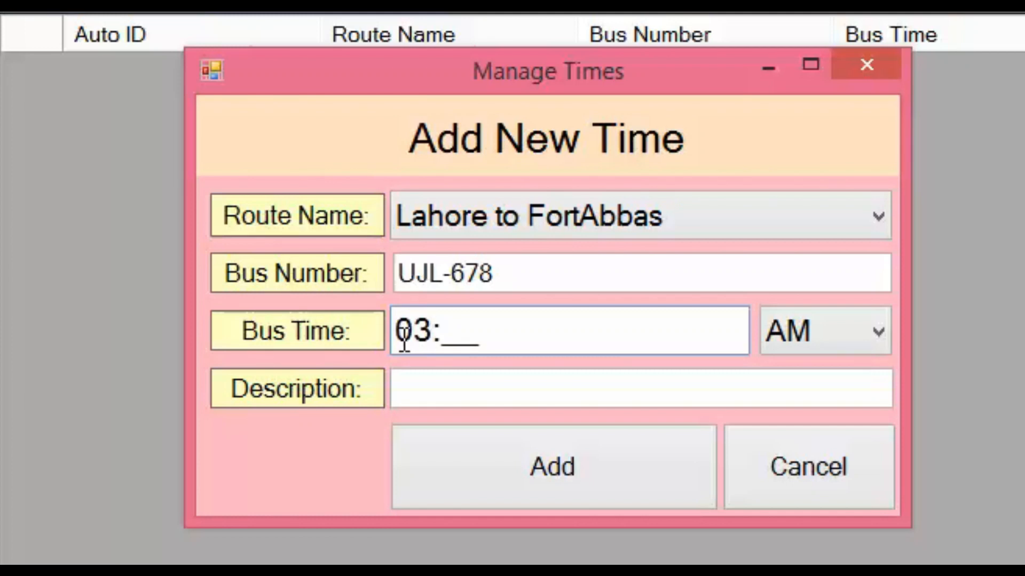
pyautogui.click(783, 328)
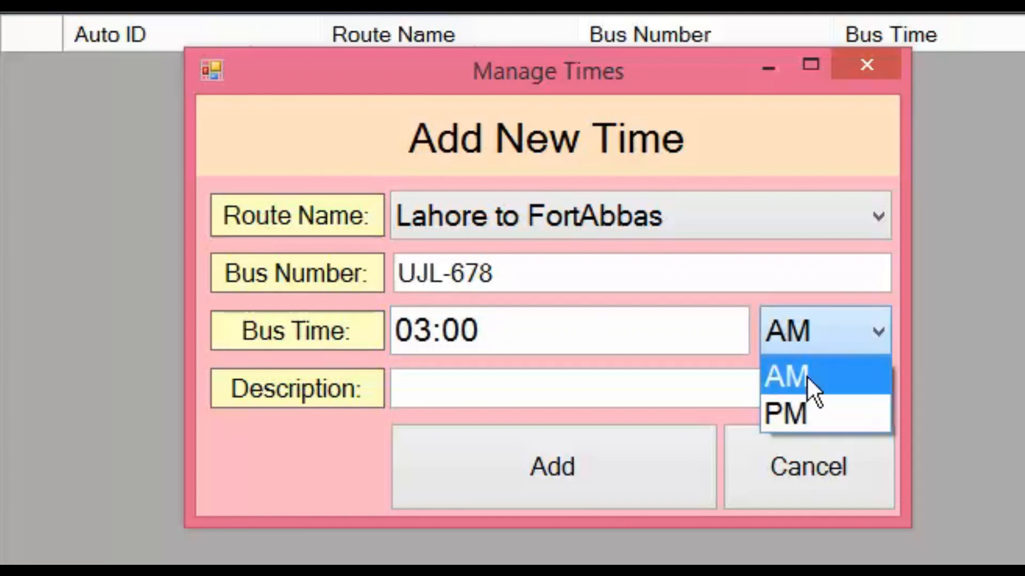
pyautogui.click(806, 411)
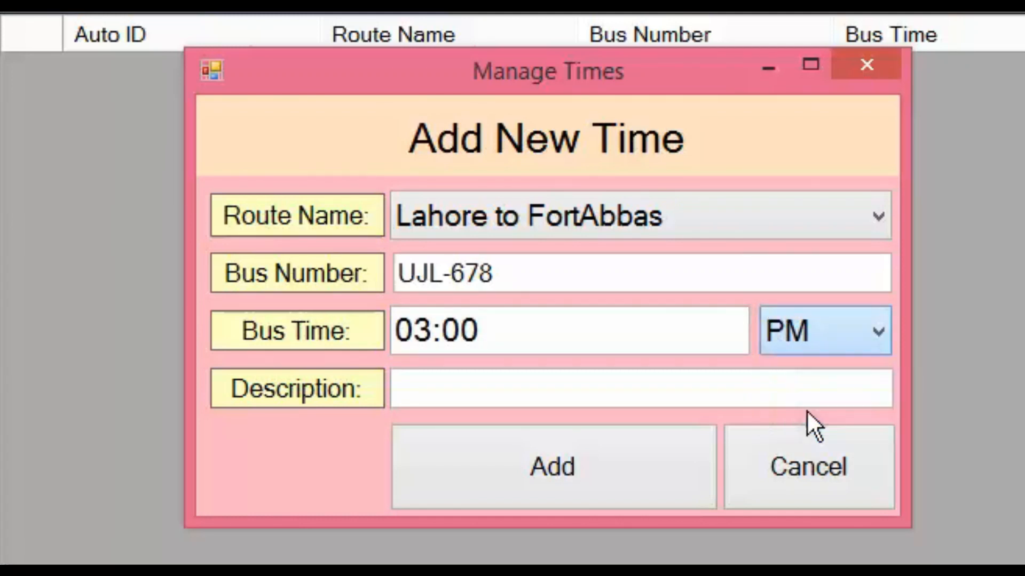
pyautogui.click(604, 489)
pyautogui.click(593, 422)
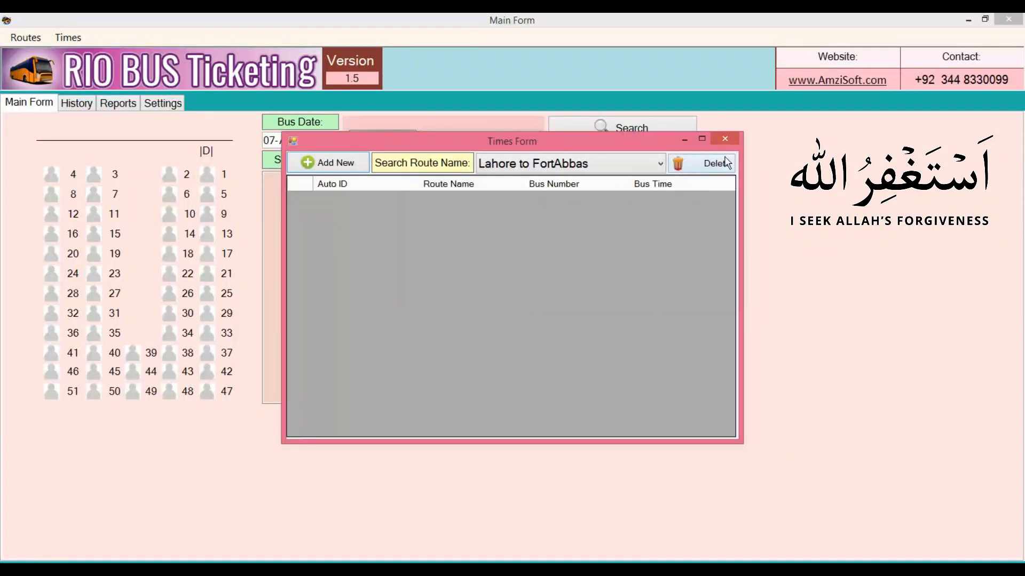
pyautogui.click(660, 163)
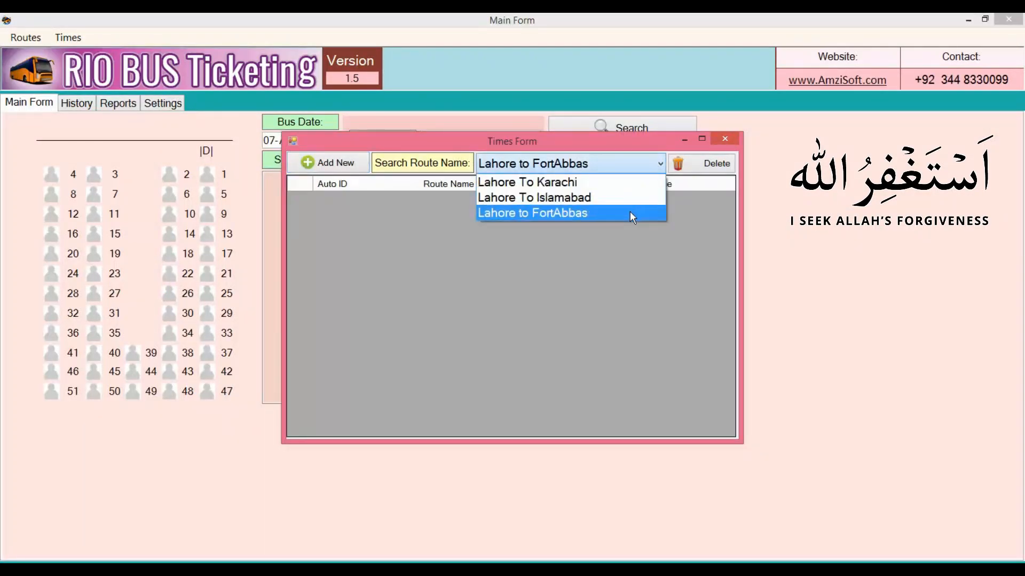
# Step: Filter the Times list to show the Lahore to FortAbbas departures
pyautogui.click(629, 211)
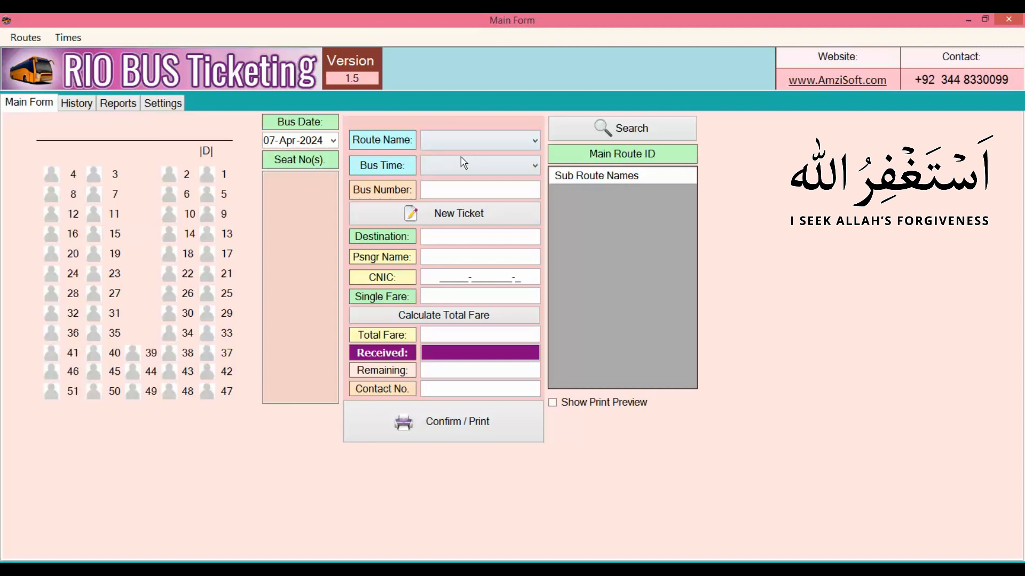
# Step: Search 'sahi' to pick the Sahiwal stop, then choose the 03:00PM departure (bus UJL-678)
pyautogui.click(533, 142)
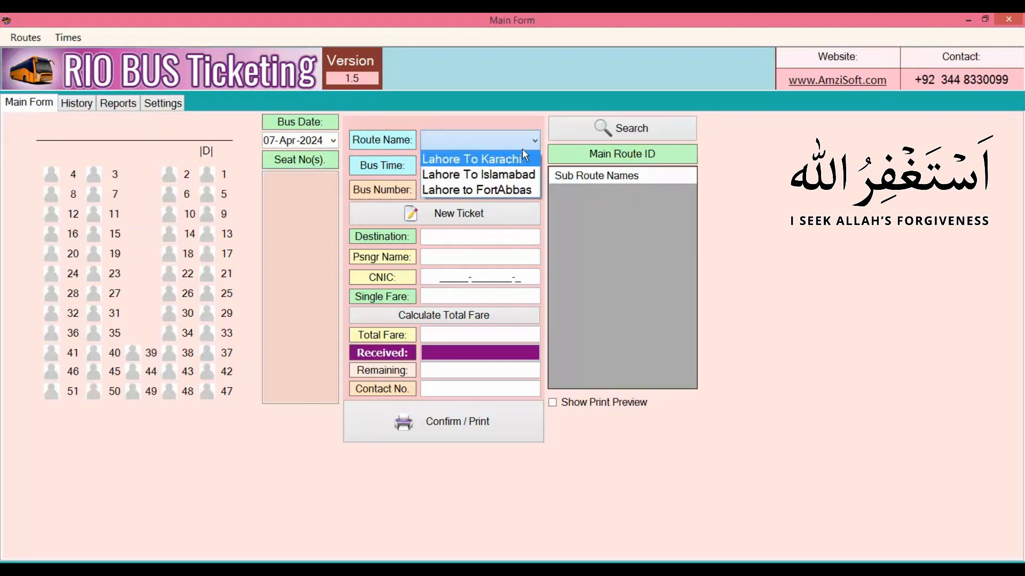
pyautogui.click(515, 118)
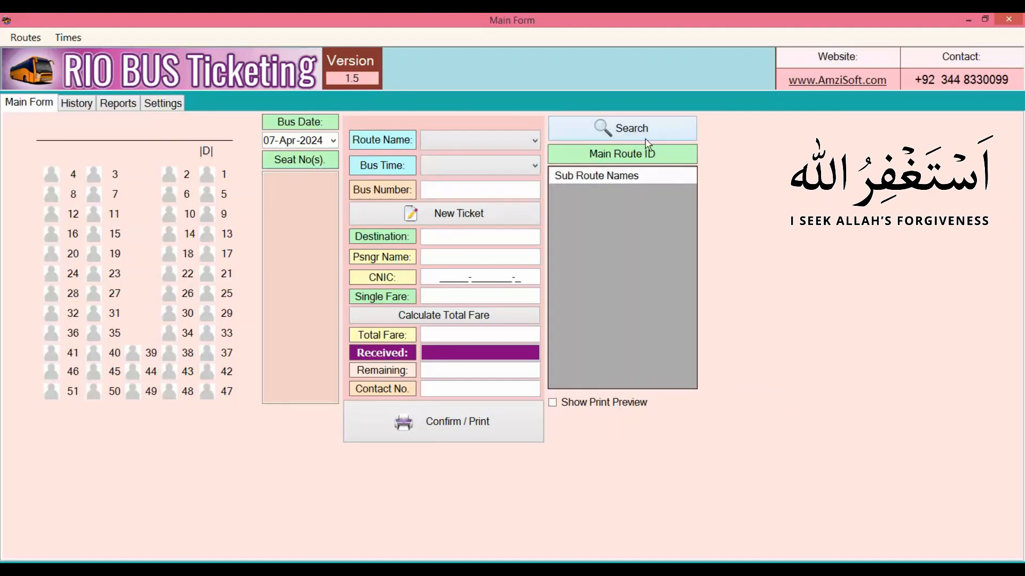
pyautogui.click(653, 133)
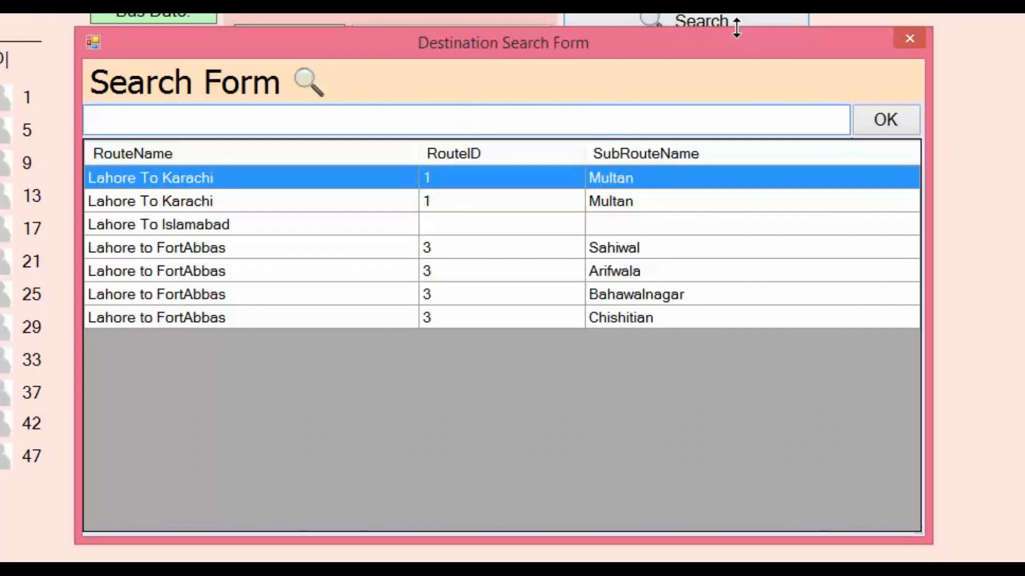
pyautogui.write('sahi')
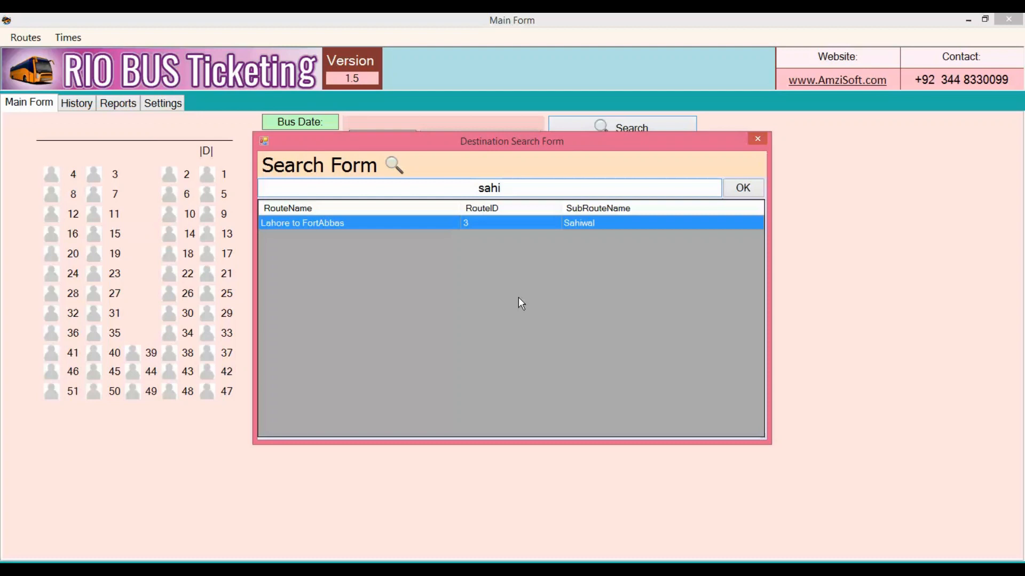
pyautogui.press('Return')
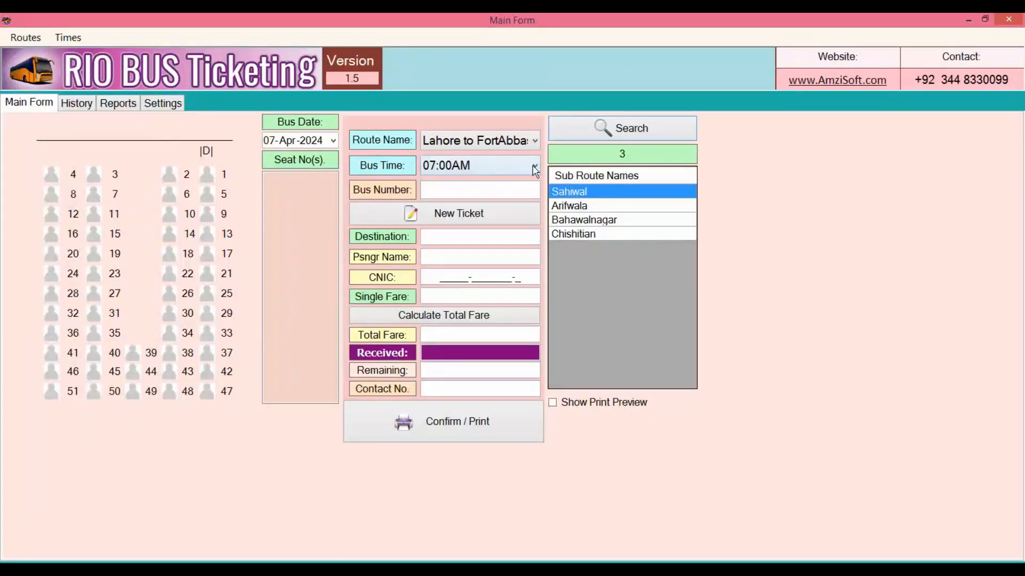
pyautogui.click(326, 114)
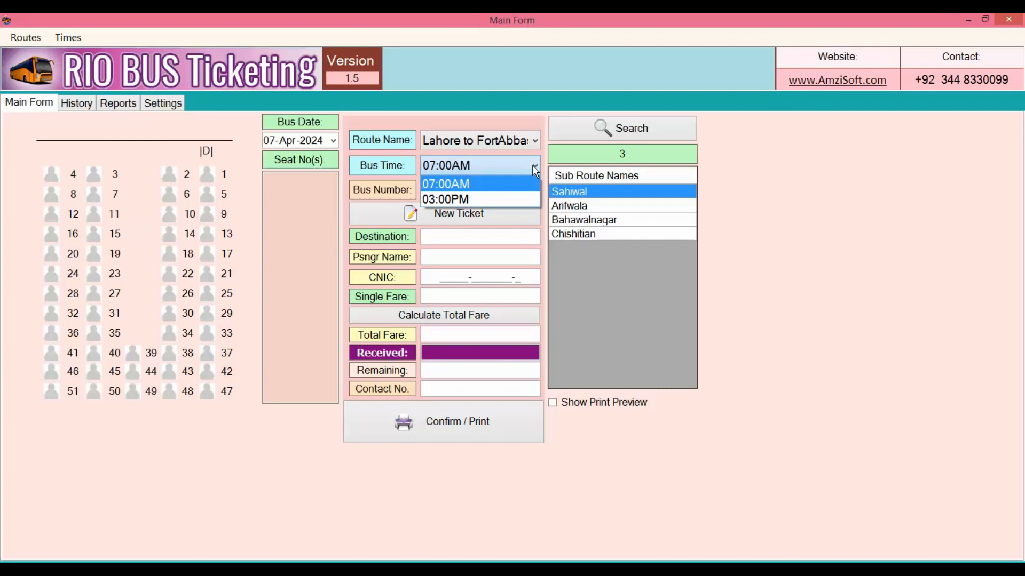
pyautogui.click(504, 200)
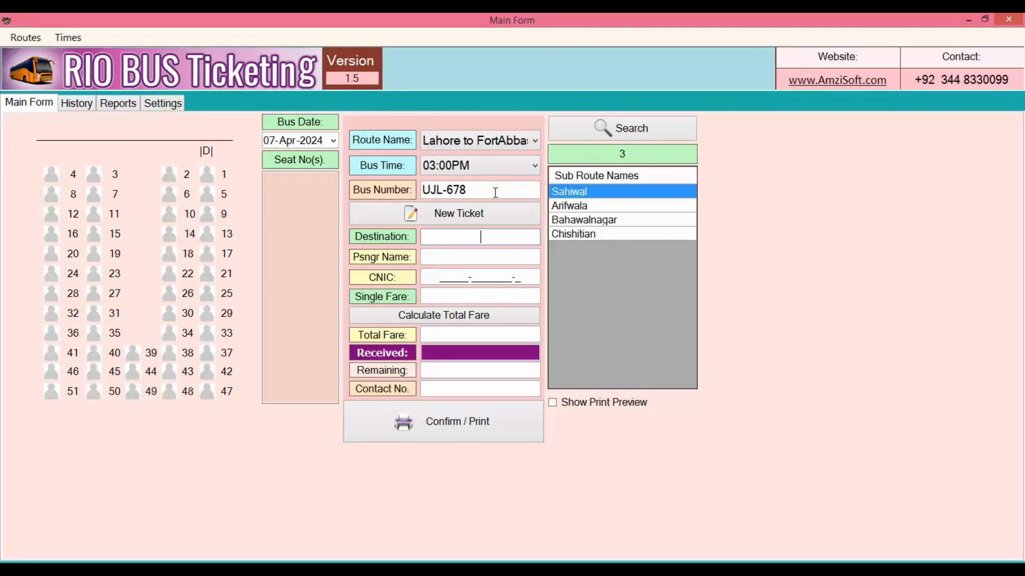
# Step: Set destination Sahiwal, enter the passenger's name and CNIC, and a 2000 single fare
pyautogui.click(495, 193)
pyautogui.click(465, 234)
pyautogui.click(591, 190)
pyautogui.click(509, 257)
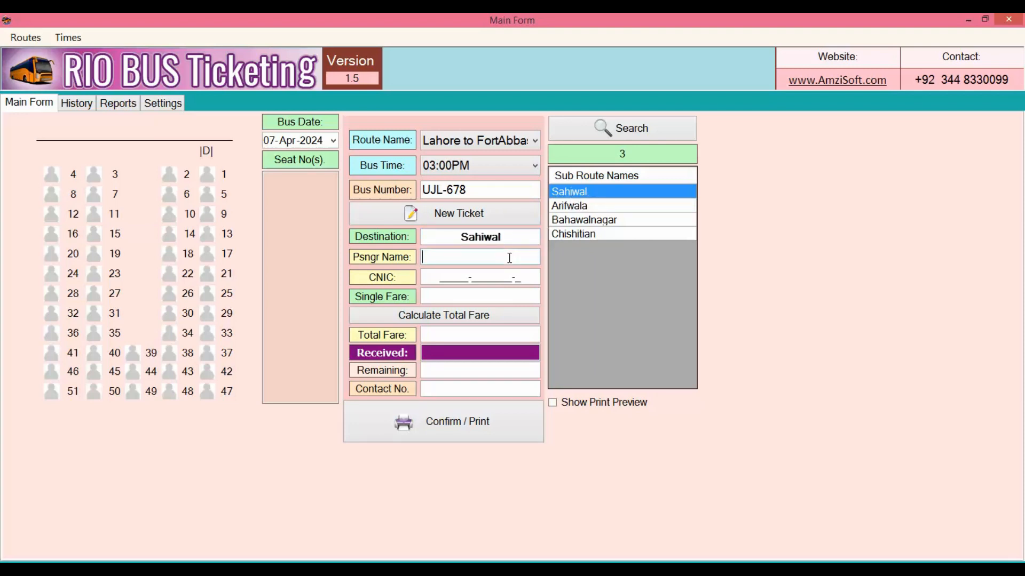
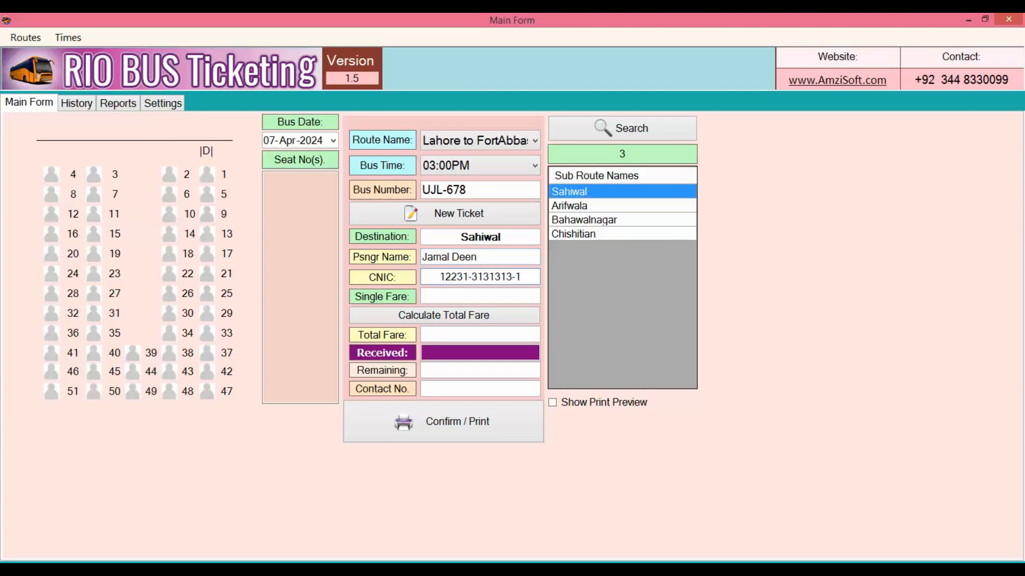
pyautogui.click(502, 293)
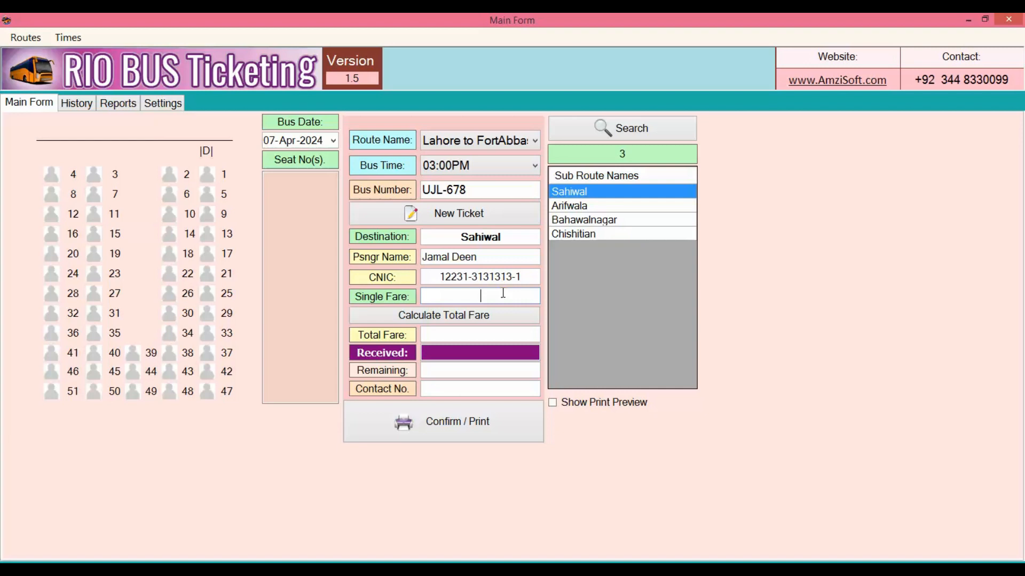
pyautogui.write('2000')
pyautogui.click(453, 220)
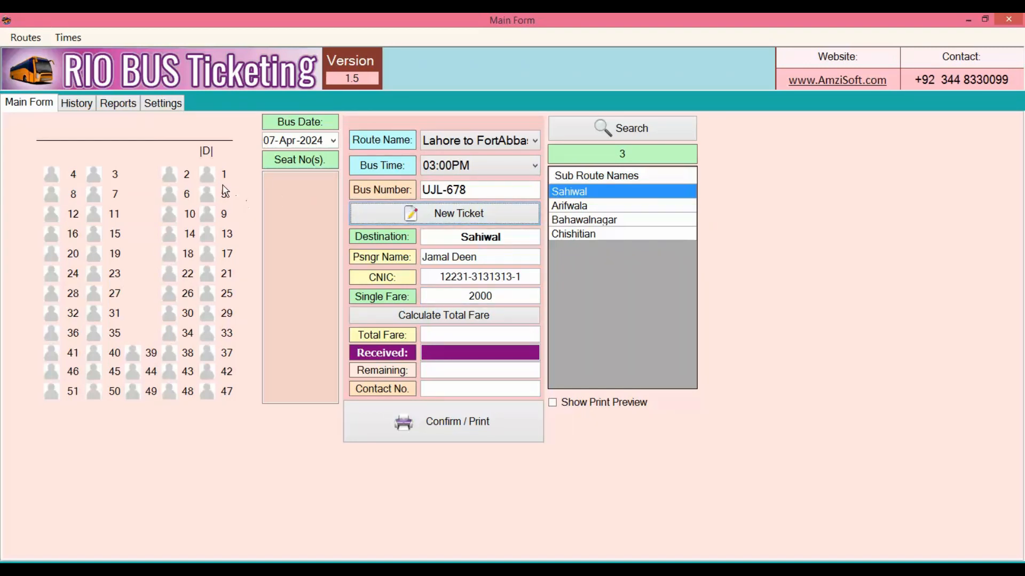
# Step: Book seats 5, 6, 9 and 10 and calculate the total fare of 8000
pyautogui.click(208, 199)
pyautogui.click(167, 196)
pyautogui.click(207, 219)
pyautogui.click(168, 219)
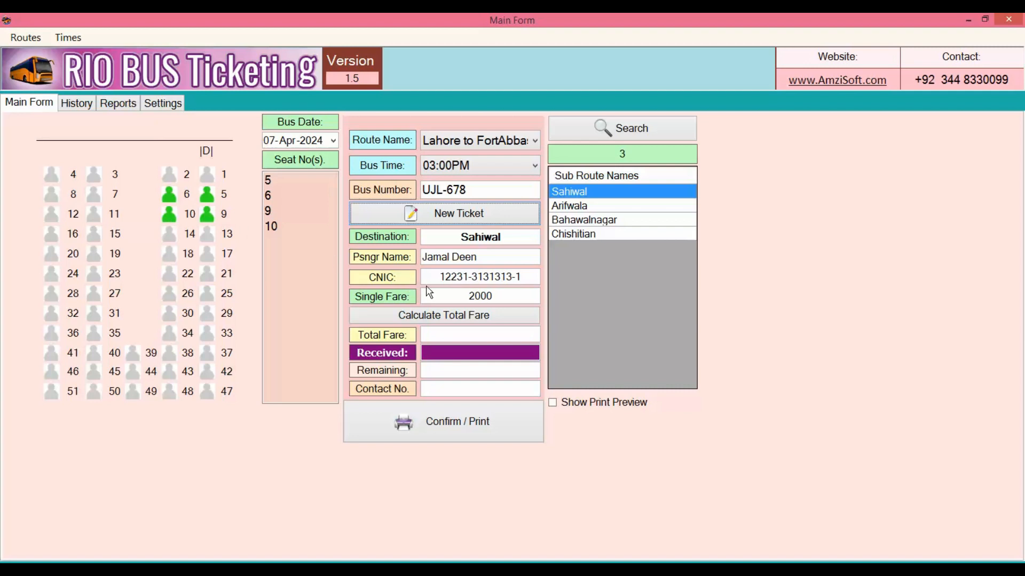
pyautogui.click(497, 324)
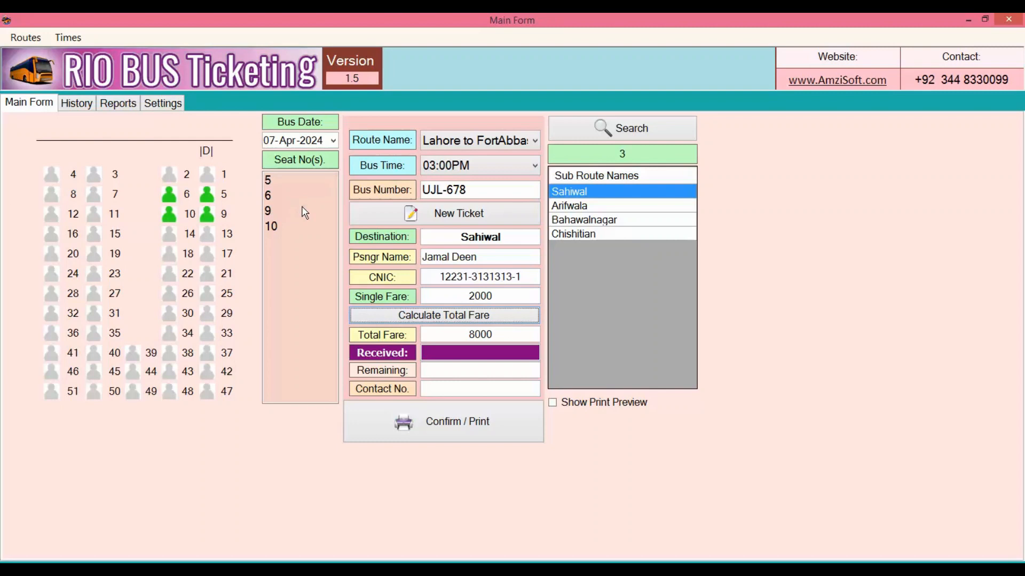
# Step: Enter 8000 as the amount received and fill in the contact phone number
pyautogui.doubleClick(468, 297)
pyautogui.click(497, 334)
pyautogui.doubleClick(462, 337)
pyautogui.click(482, 354)
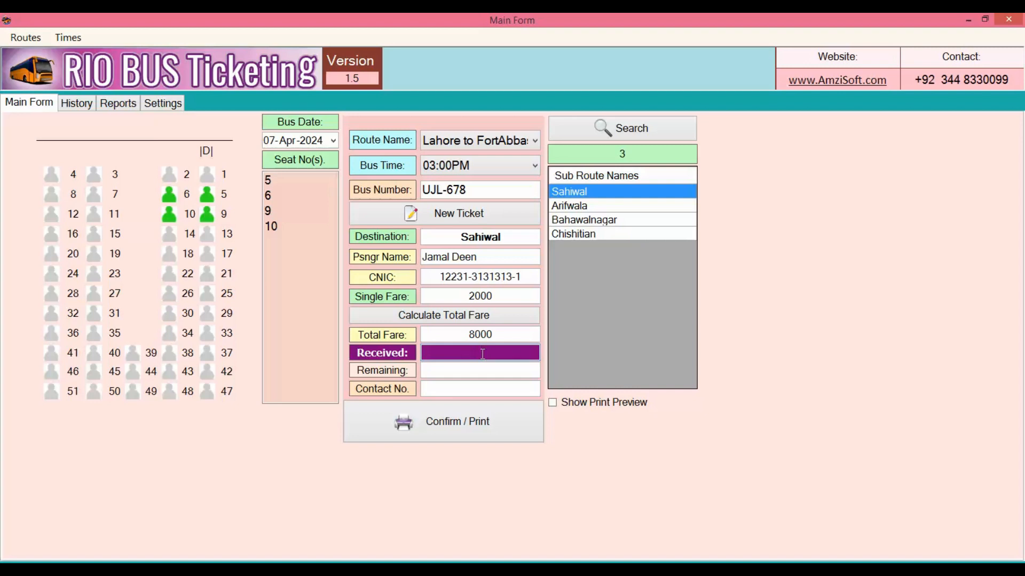
pyautogui.write('4000')
pyautogui.press('BackSpace')
pyautogui.press('BackSpace')
pyautogui.press('BackSpace')
pyautogui.press('BackSpace')
pyautogui.write('8000')
pyautogui.click(492, 388)
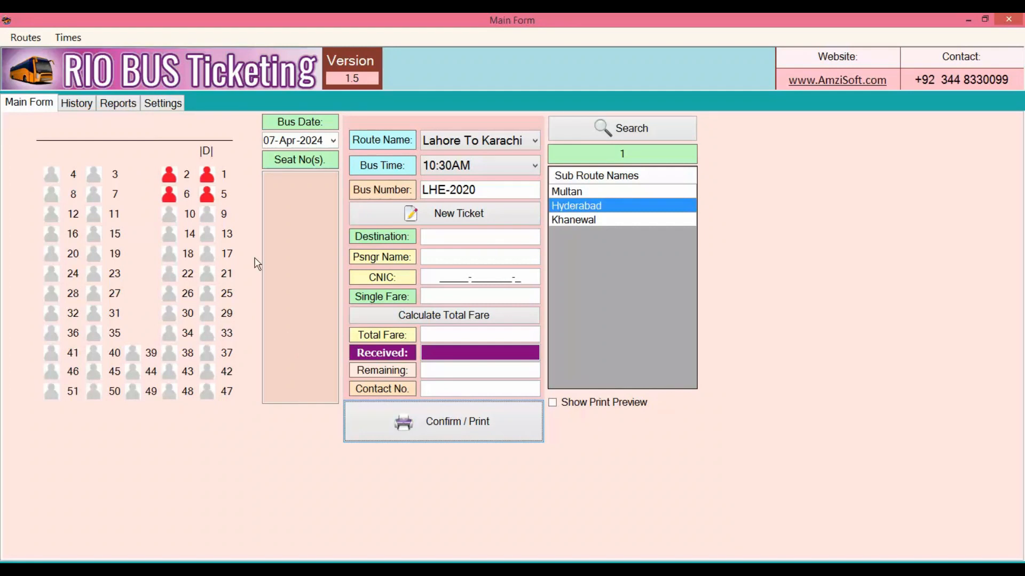
pyautogui.click(81, 104)
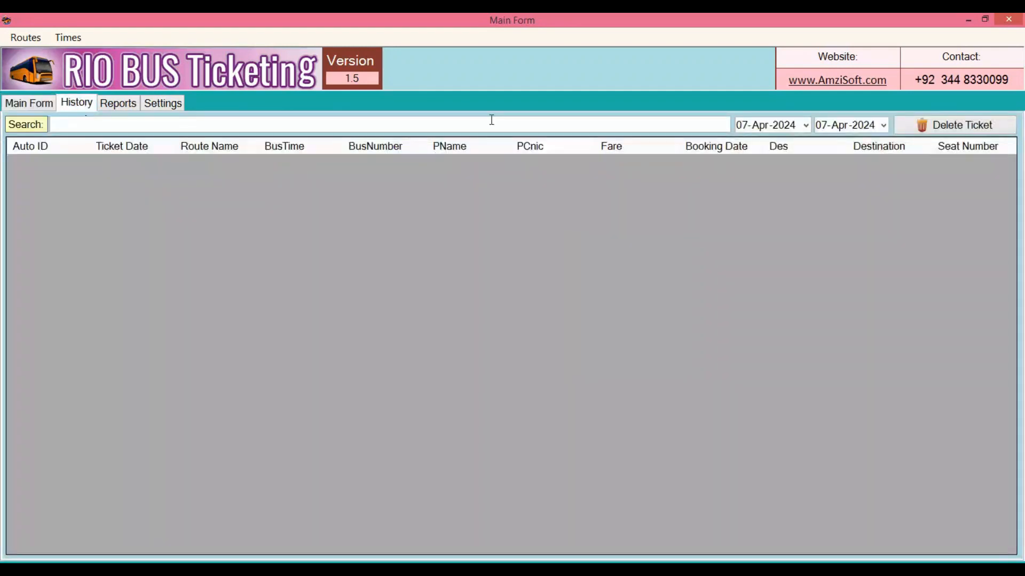
pyautogui.click(745, 126)
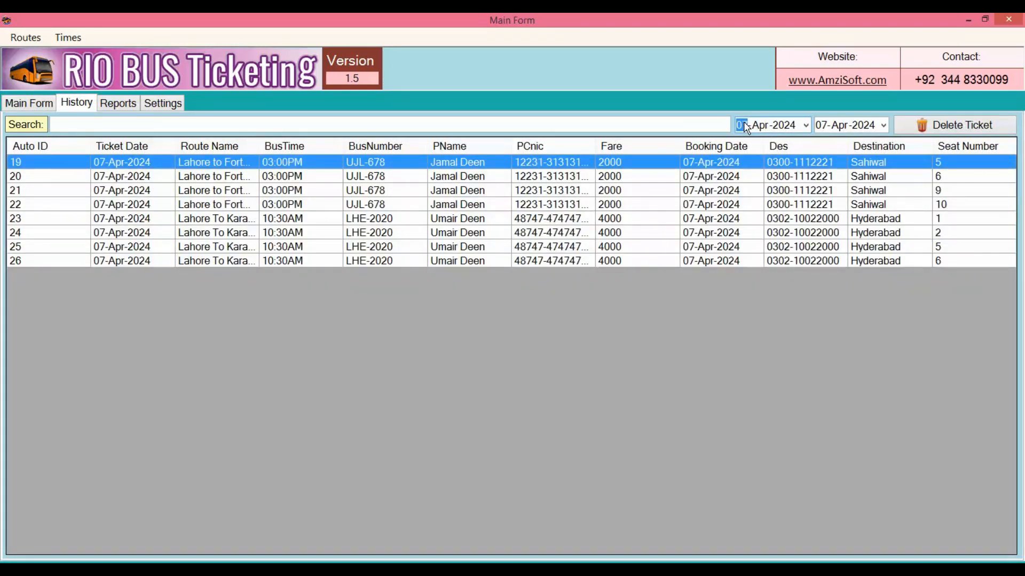
pyautogui.click(242, 178)
pyautogui.click(240, 192)
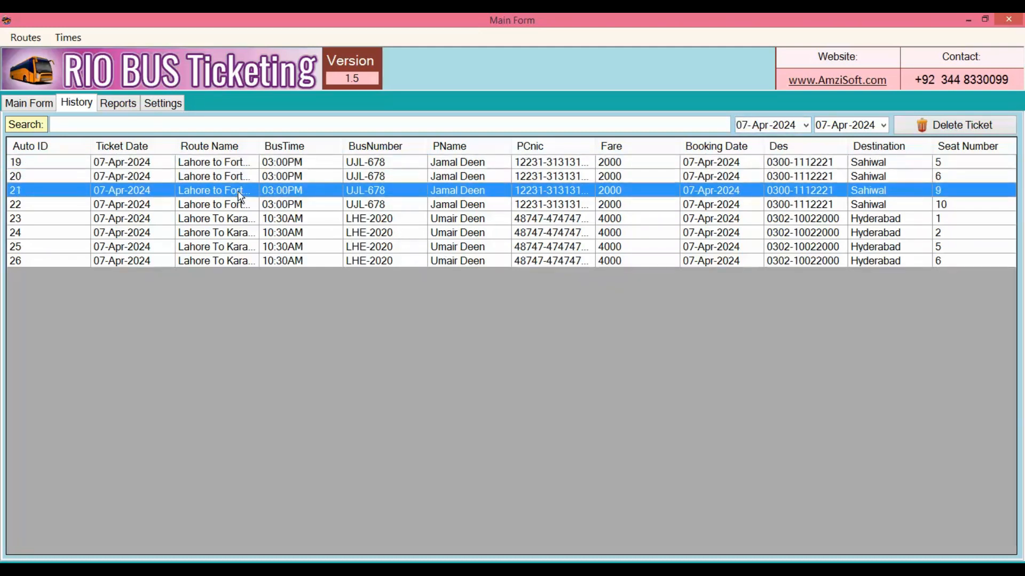
pyautogui.click(240, 205)
pyautogui.click(241, 221)
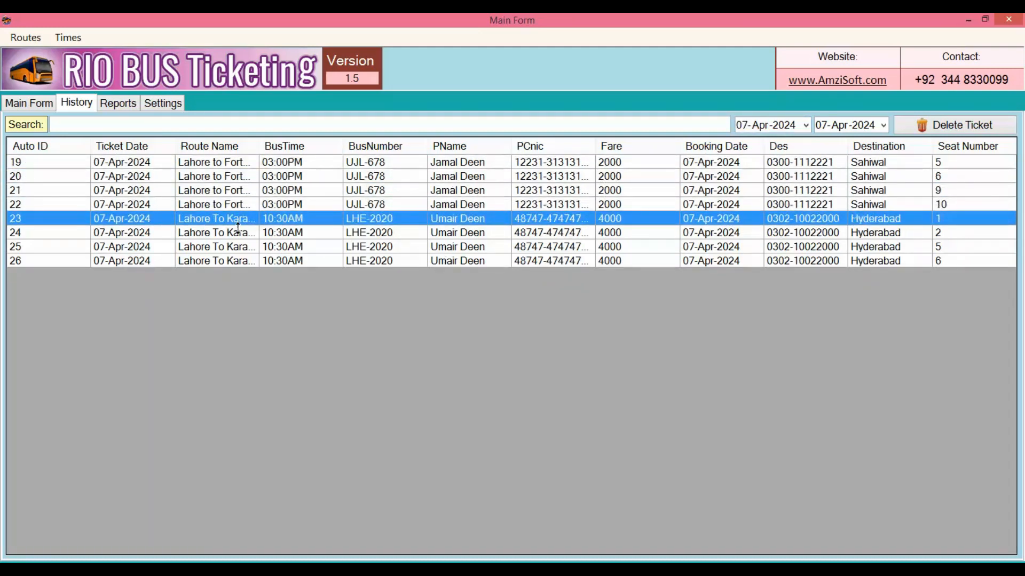
pyautogui.click(240, 233)
pyautogui.click(239, 248)
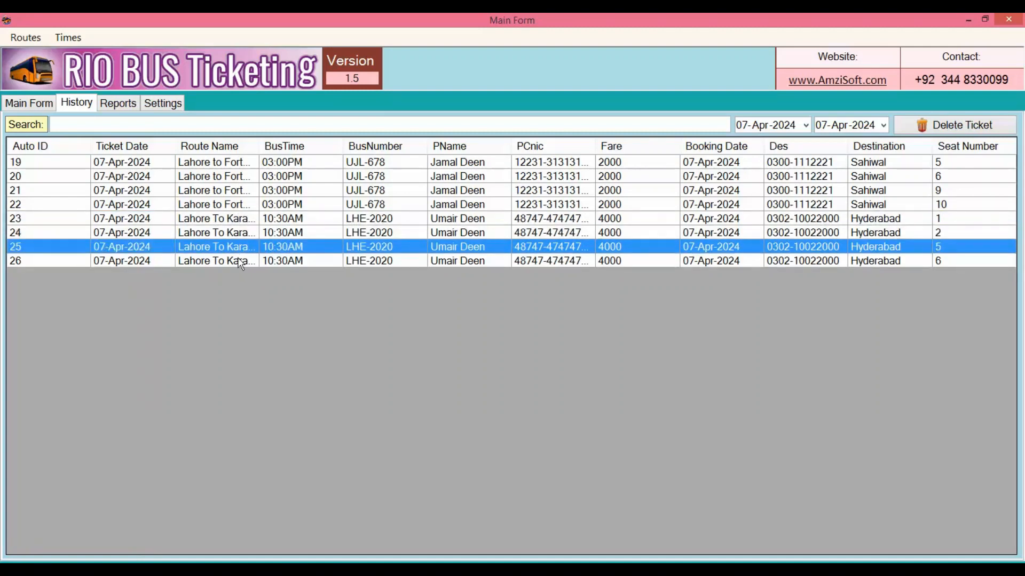
pyautogui.click(240, 261)
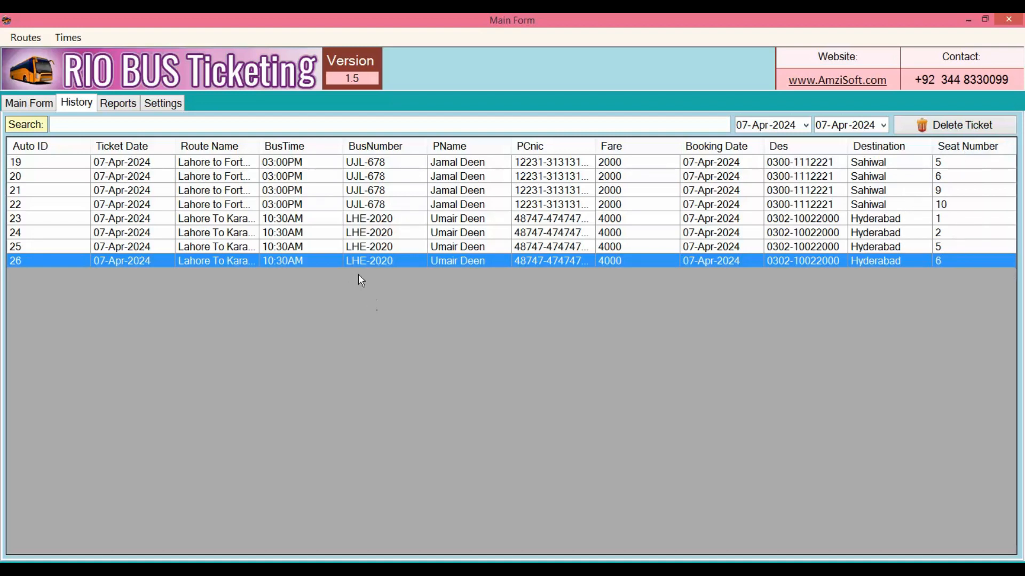
# Step: Delete ticket 22 (Sahiwal, seat 10) from History and return to the booking form
pyautogui.click(326, 204)
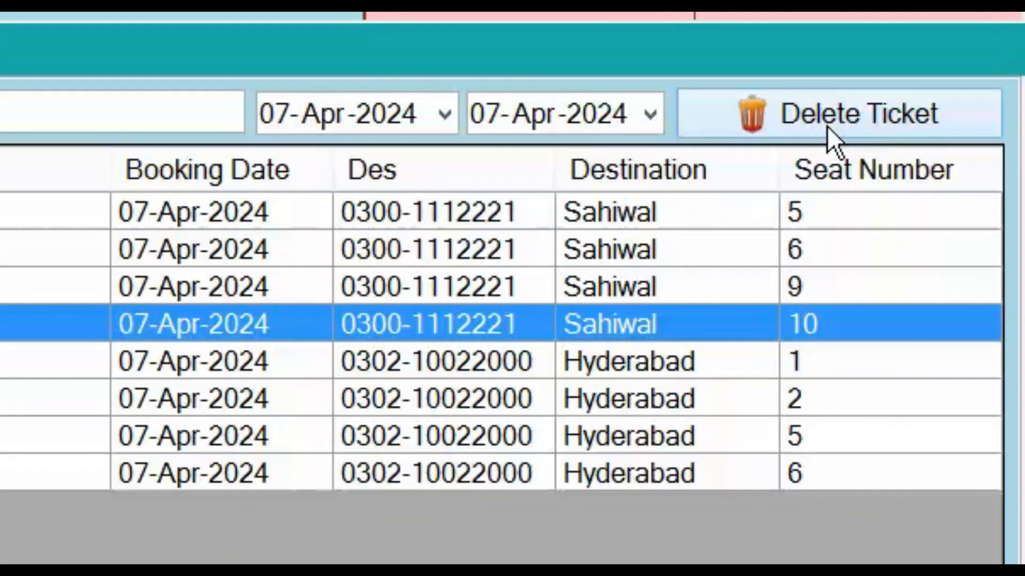
pyautogui.click(827, 127)
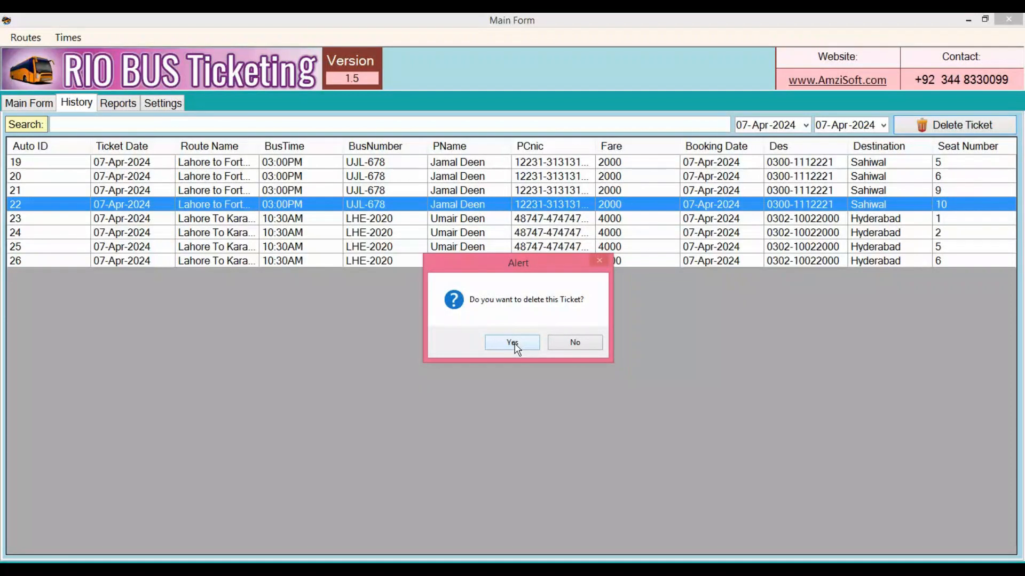
pyautogui.click(512, 343)
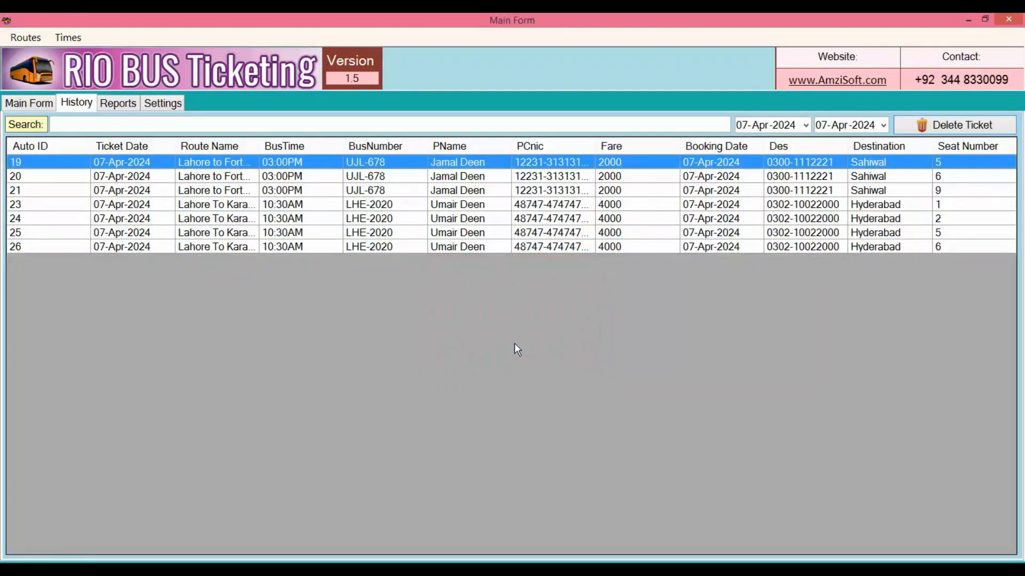
pyautogui.click(41, 106)
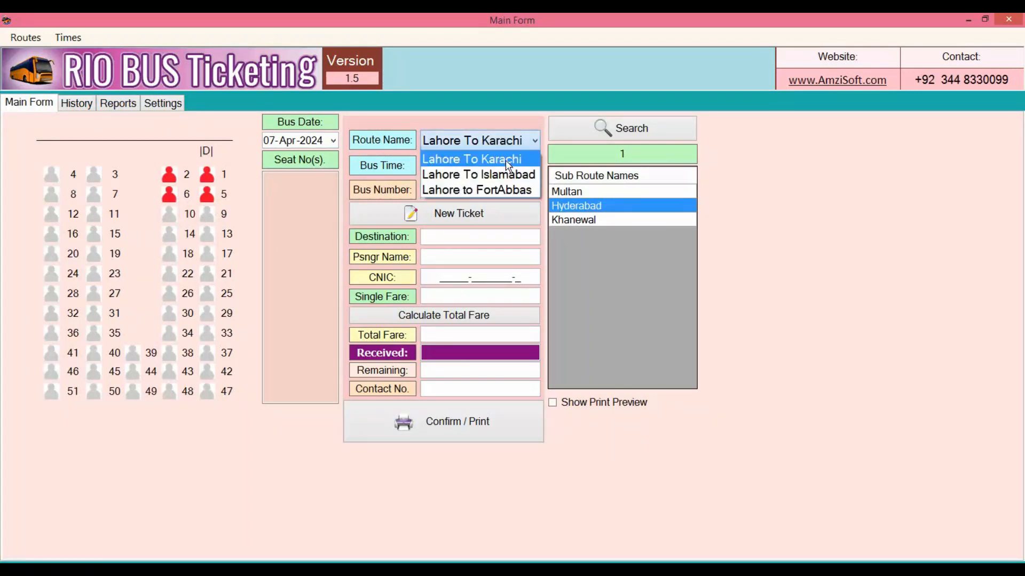
# Step: Load the Lahore to FortAbbas 03:00PM bus UJL-678 onto a new blank ticket
pyautogui.click(507, 191)
pyautogui.click(535, 162)
pyautogui.click(520, 196)
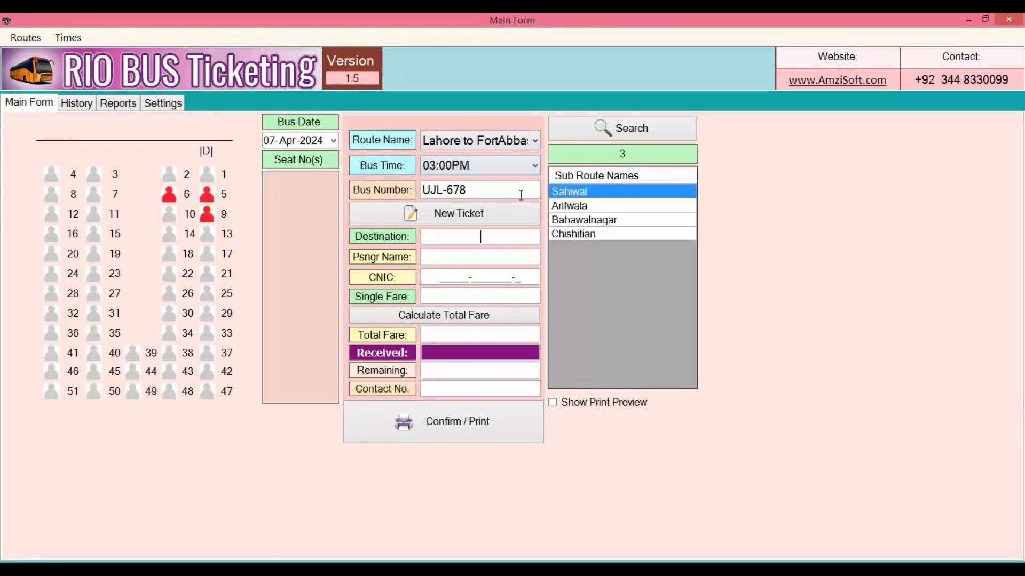
pyautogui.click(483, 216)
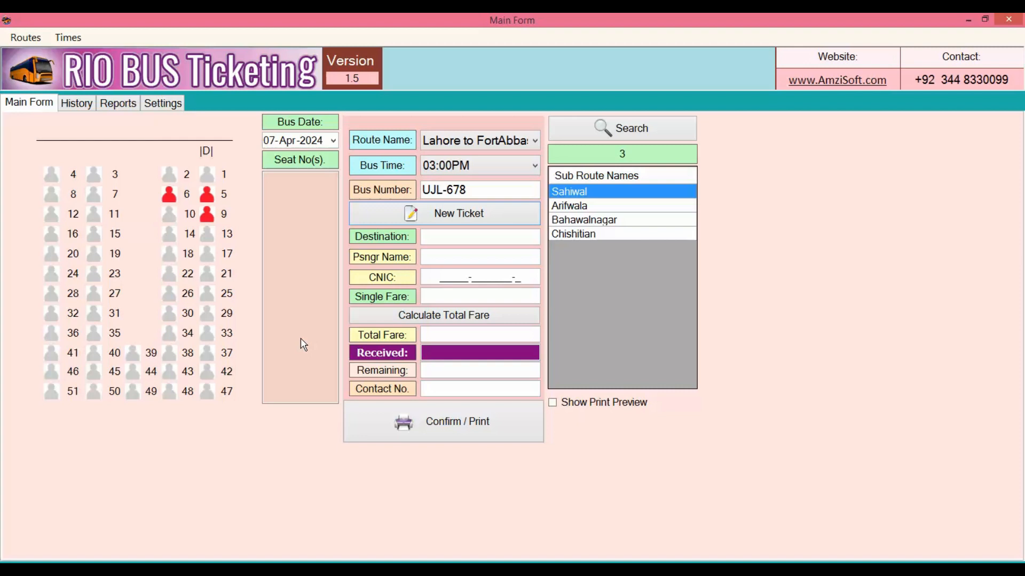
pyautogui.click(125, 106)
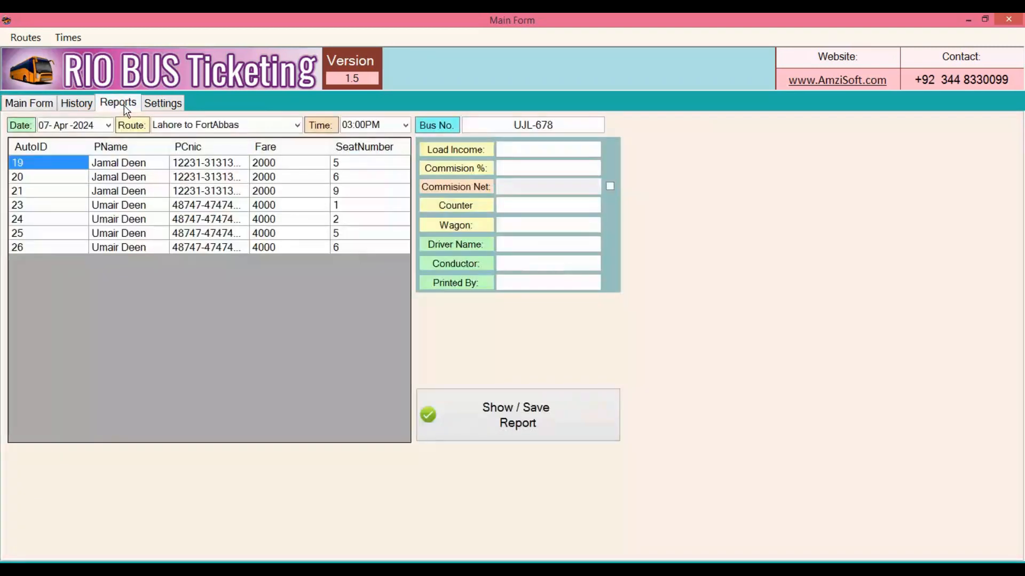
# Step: Select the Lahore to FortAbbas route with the 03:00PM departure for bus UJL-678
pyautogui.click(297, 126)
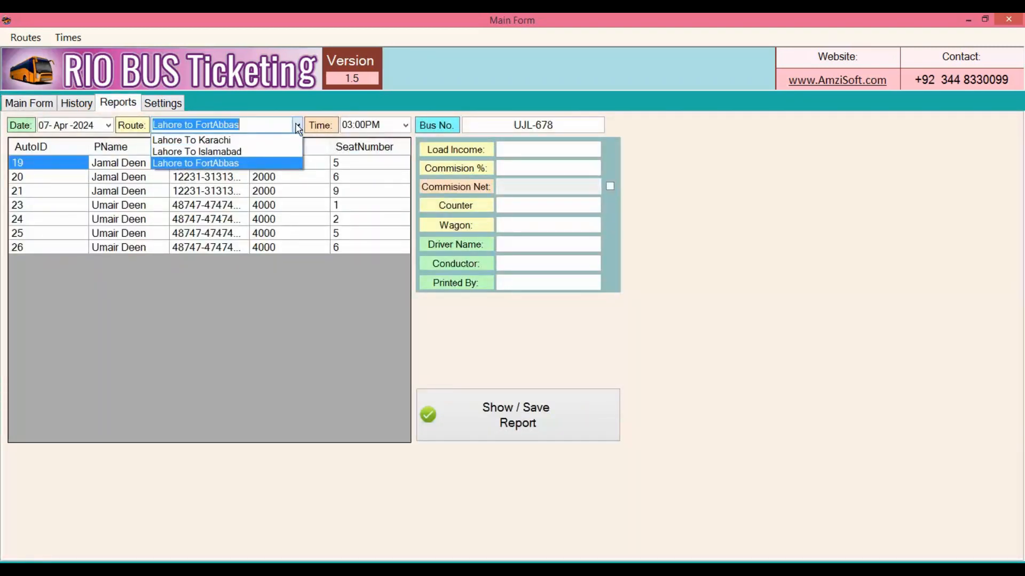
pyautogui.click(284, 161)
pyautogui.click(406, 126)
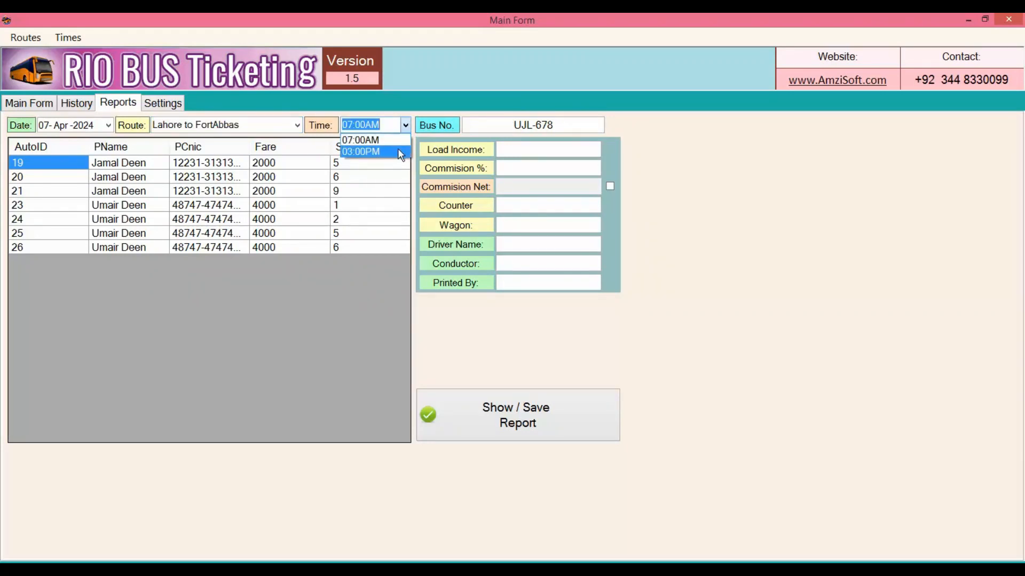
pyautogui.click(399, 152)
pyautogui.press('Up')
pyautogui.hotkey('alt', 'Down')
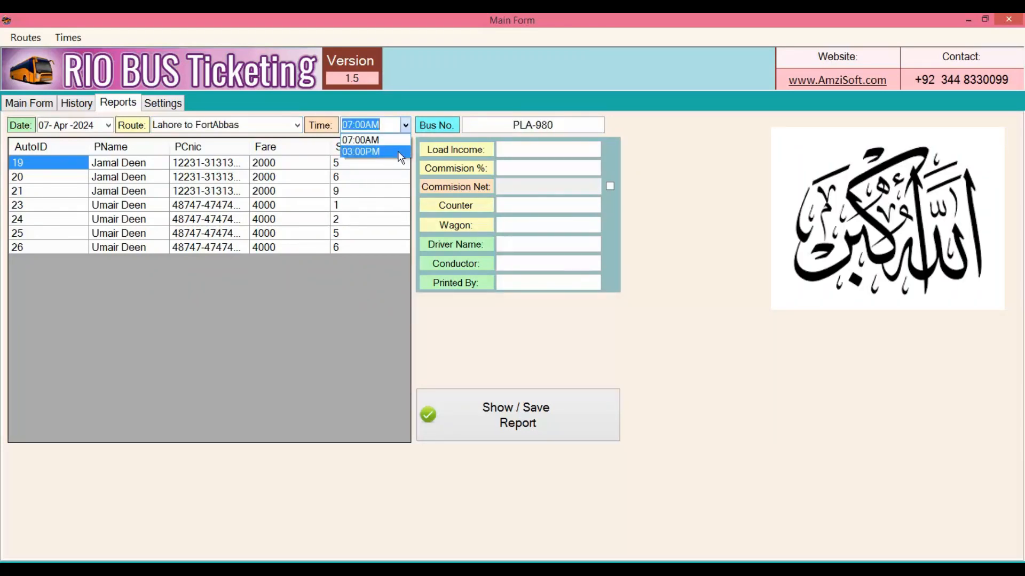
pyautogui.click(401, 153)
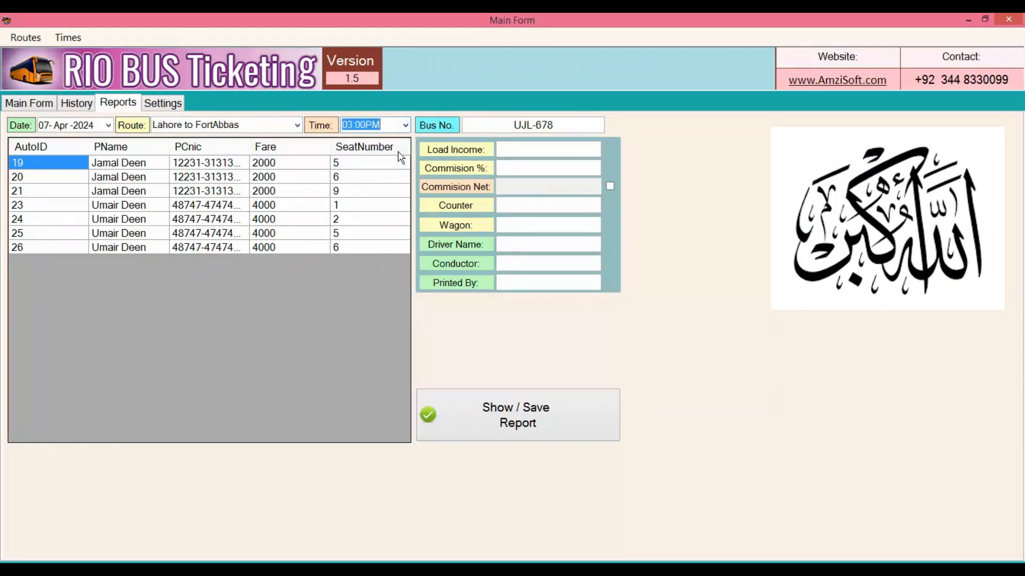
pyautogui.click(566, 153)
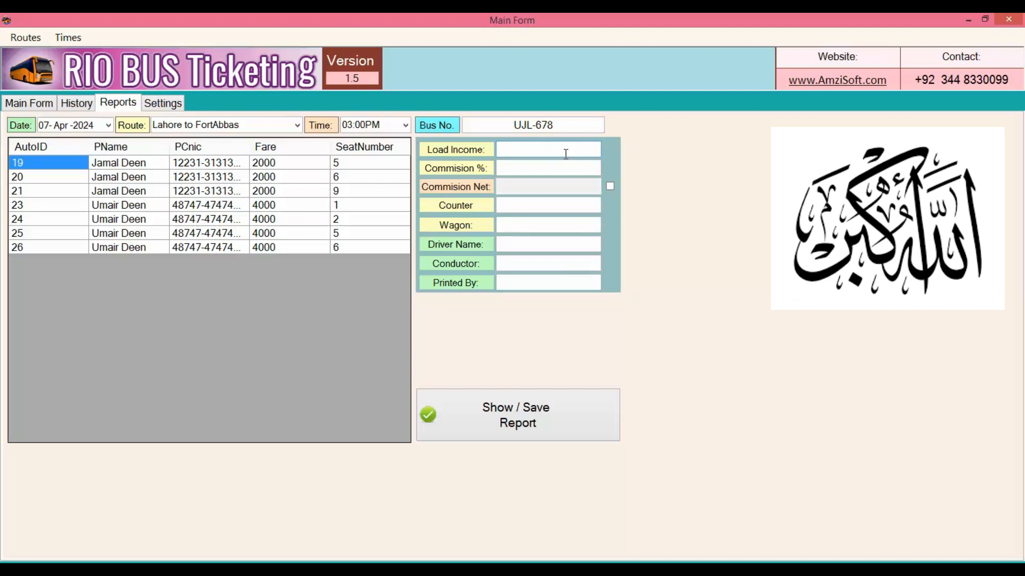
# Step: Enter 1000 as load income and a 10% commission rate
pyautogui.write('000')
pyautogui.click(564, 166)
pyautogui.write('10')
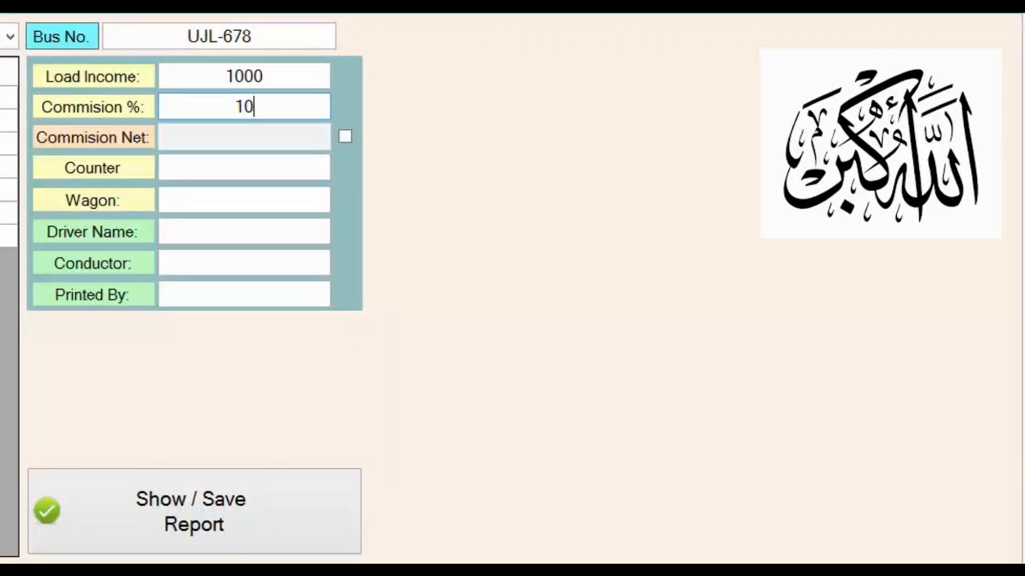
pyautogui.press('BackSpace')
pyautogui.press('BackSpace')
pyautogui.click(348, 141)
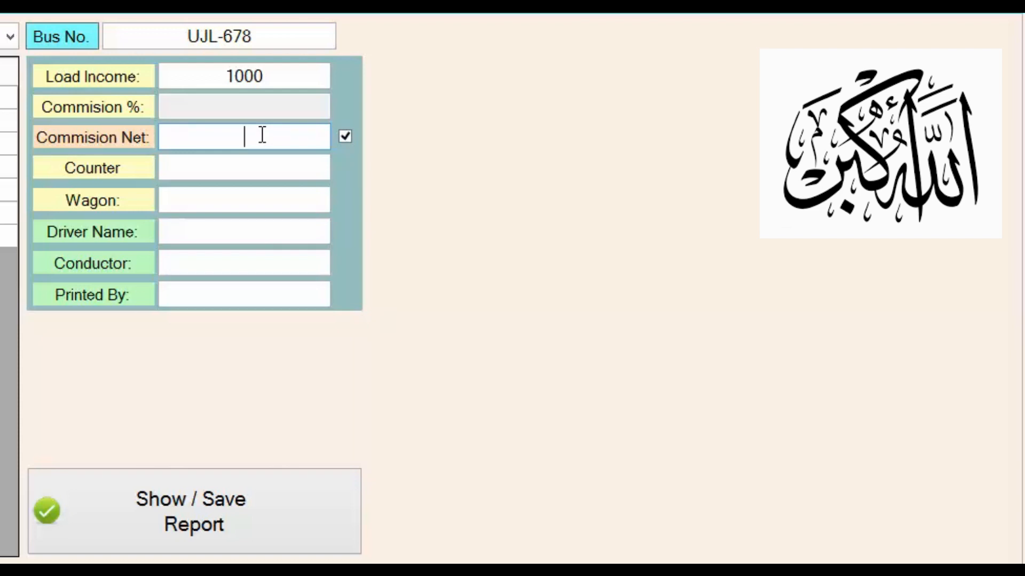
pyautogui.write('3000')
pyautogui.press('BackSpace')
pyautogui.press('BackSpace')
pyautogui.press('BackSpace')
pyautogui.press('BackSpace')
pyautogui.click(345, 137)
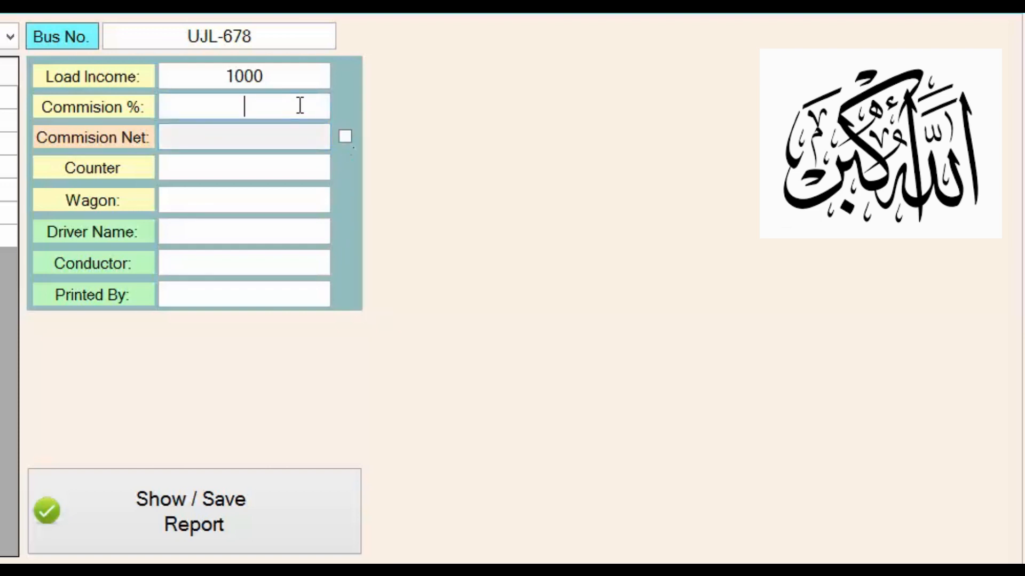
pyautogui.write('10')
# Step: Enter counter 500, wagon 100, and the driver, conductor and printed-by names, then preview and print the report
pyautogui.click(266, 160)
pyautogui.write('500')
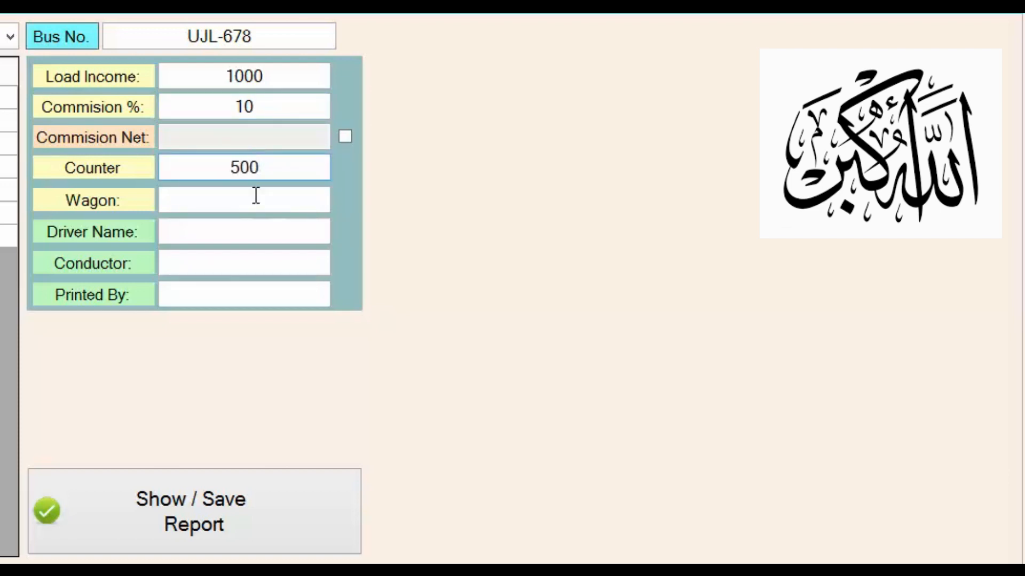
pyautogui.click(255, 197)
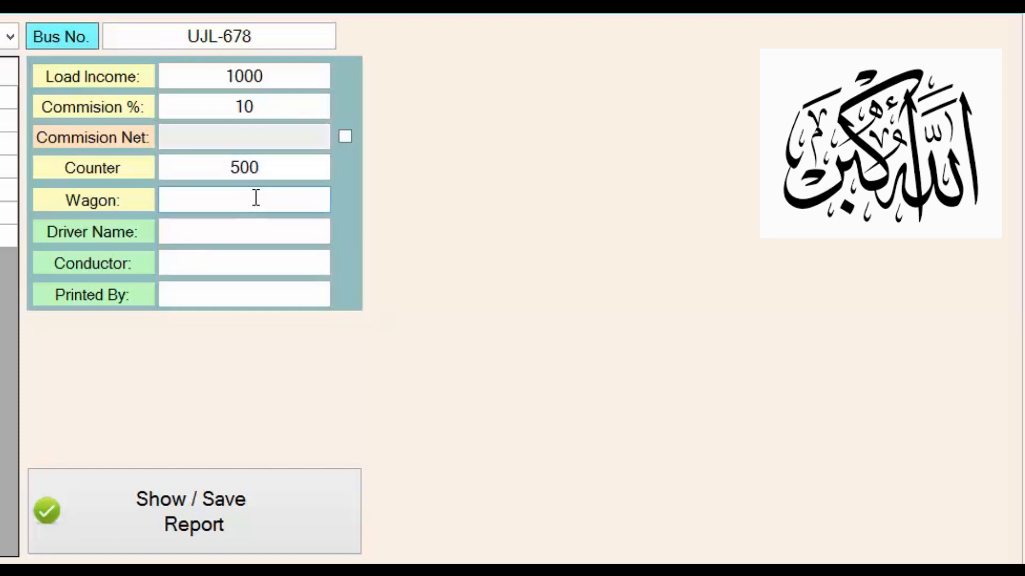
pyautogui.write('100')
pyautogui.click(254, 227)
pyautogui.write('Gohar')
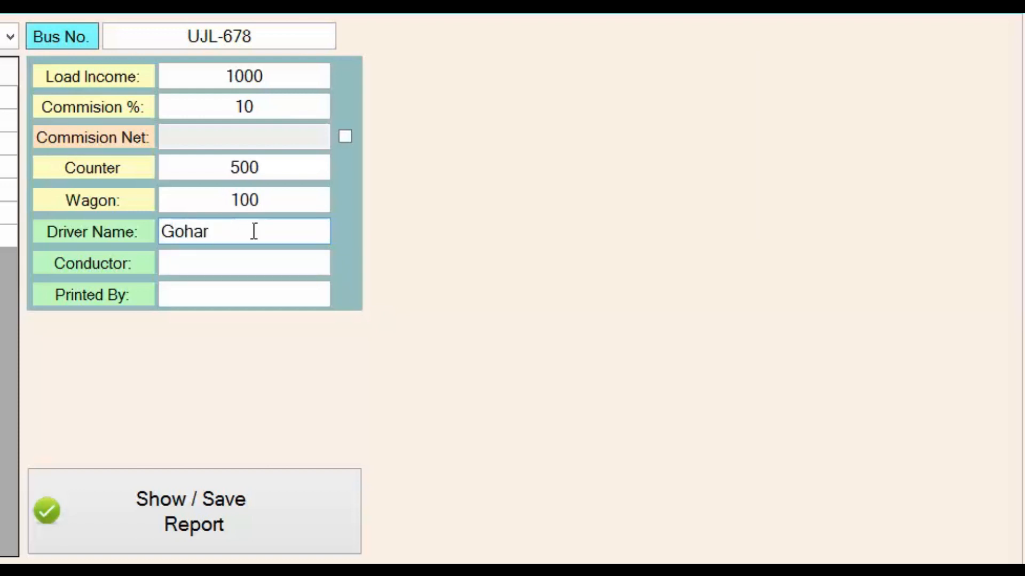
pyautogui.click(244, 265)
pyautogui.write('Tahir')
pyautogui.press('Tab')
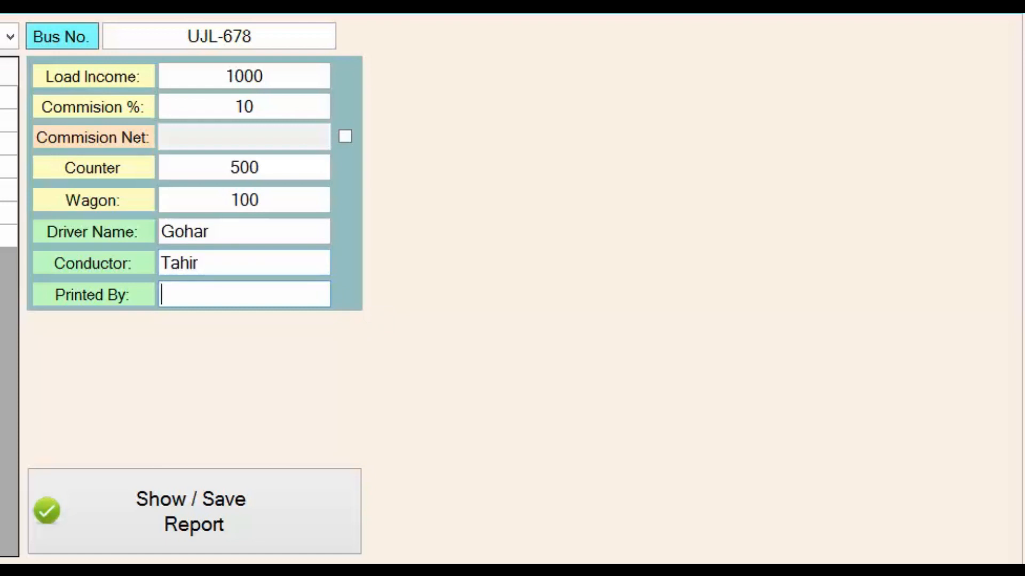
pyautogui.write('Noman')
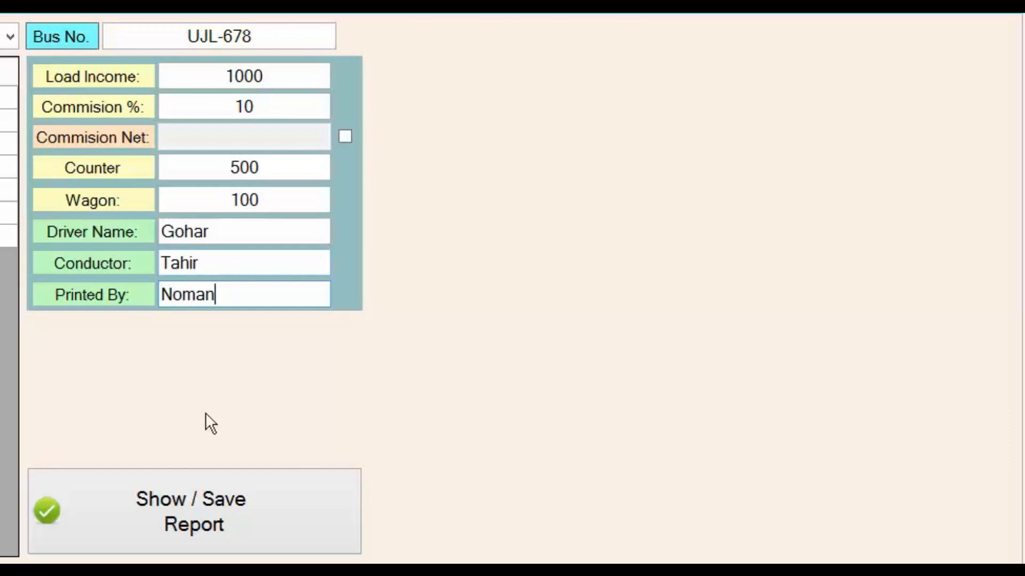
pyautogui.click(213, 513)
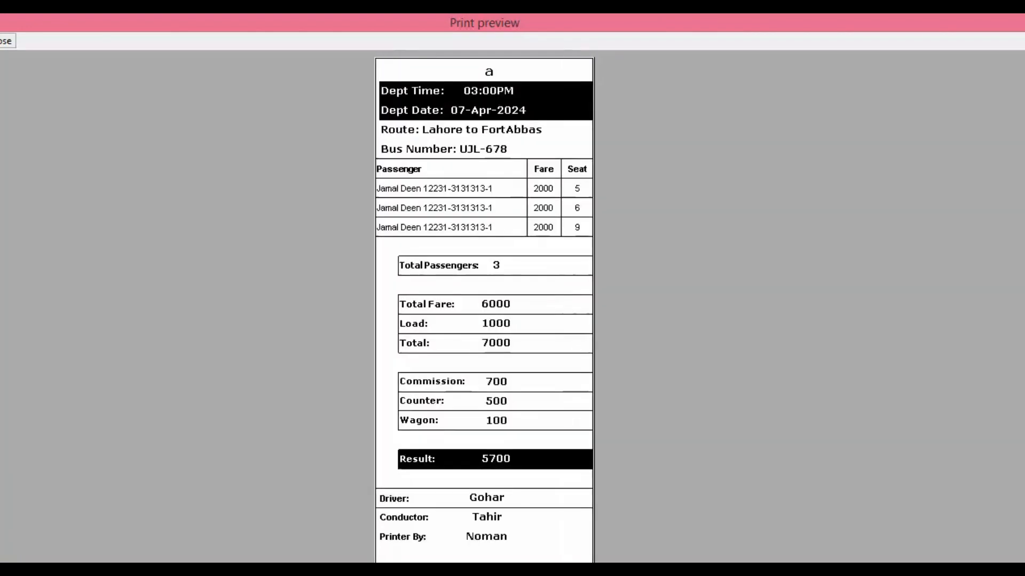
pyautogui.click(8, 41)
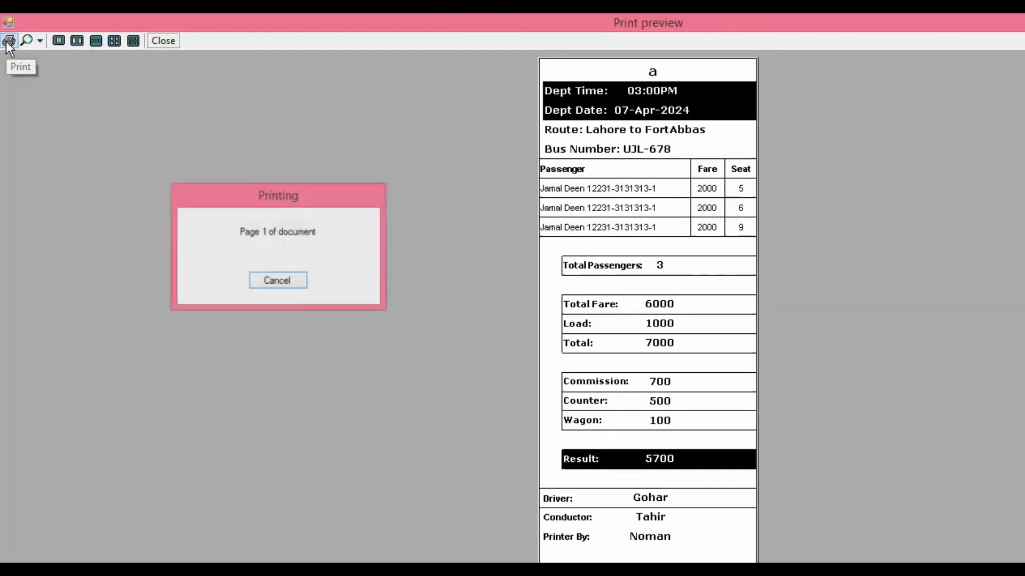